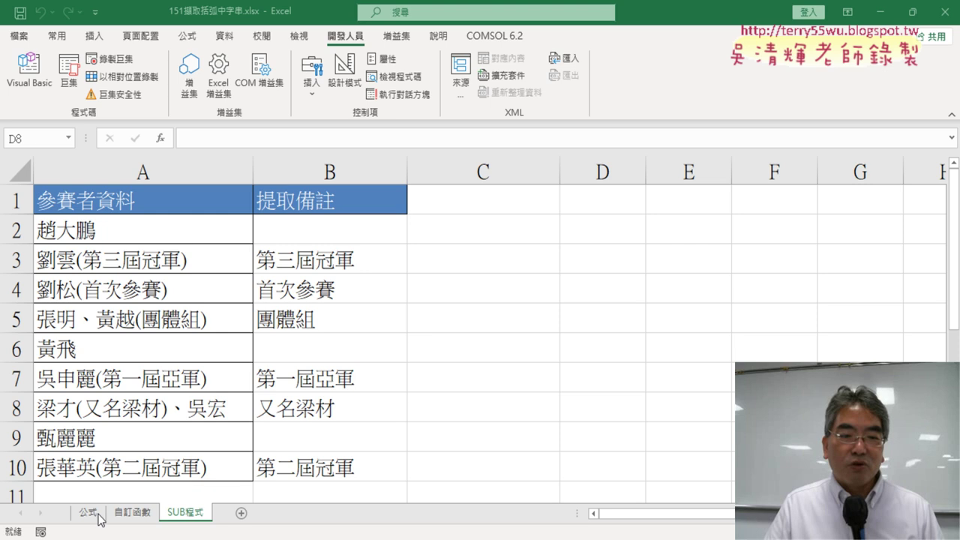
# Review the 公式 and 自訂函數 sheets, then return to SUB程式 and list the insertable Developer controls
pyautogui.click(97, 515)
pyautogui.click(122, 515)
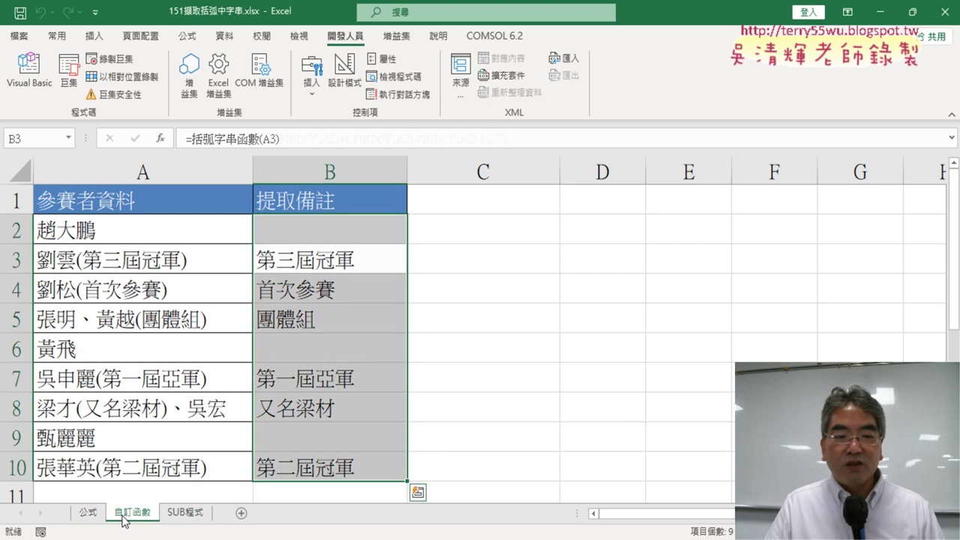
pyautogui.click(186, 514)
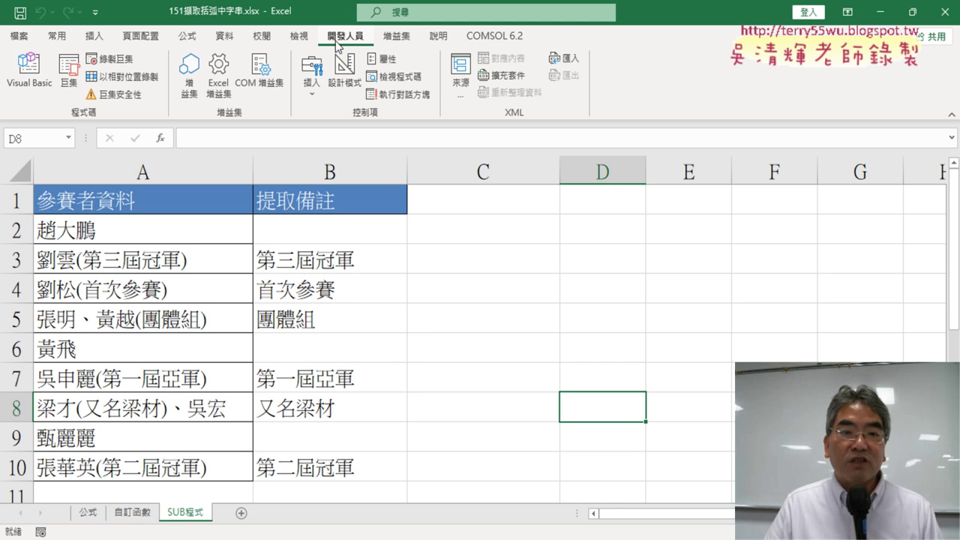
pyautogui.click(312, 73)
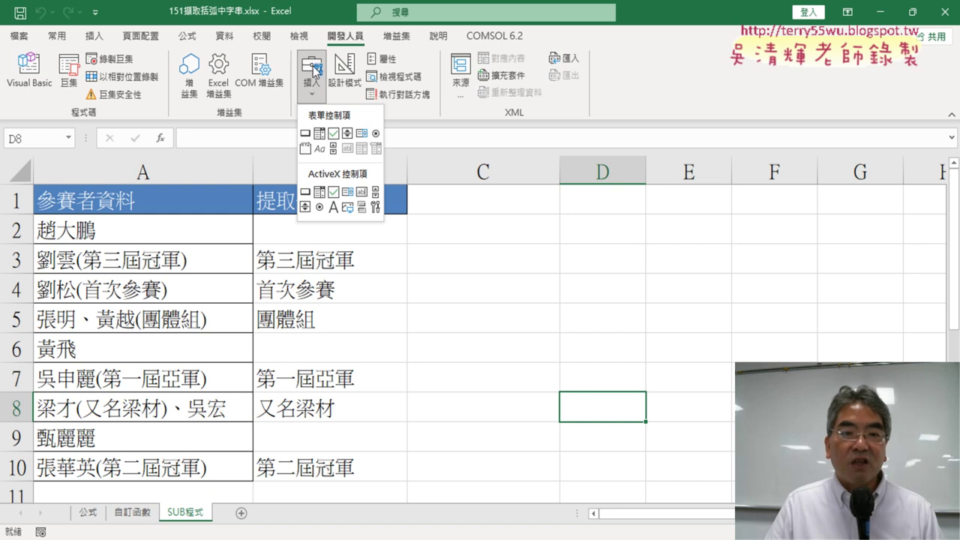
# Draw a Form Controls button across columns C and D, leaving it without an assigned macro
pyautogui.click(304, 133)
pyautogui.moveTo(465, 233); pyautogui.dragTo(610, 279)
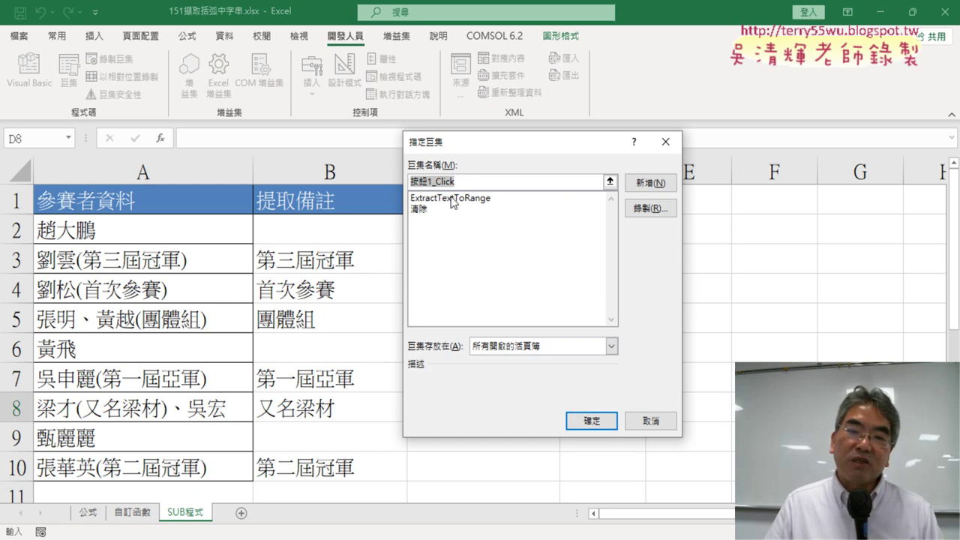
pyautogui.click(673, 421)
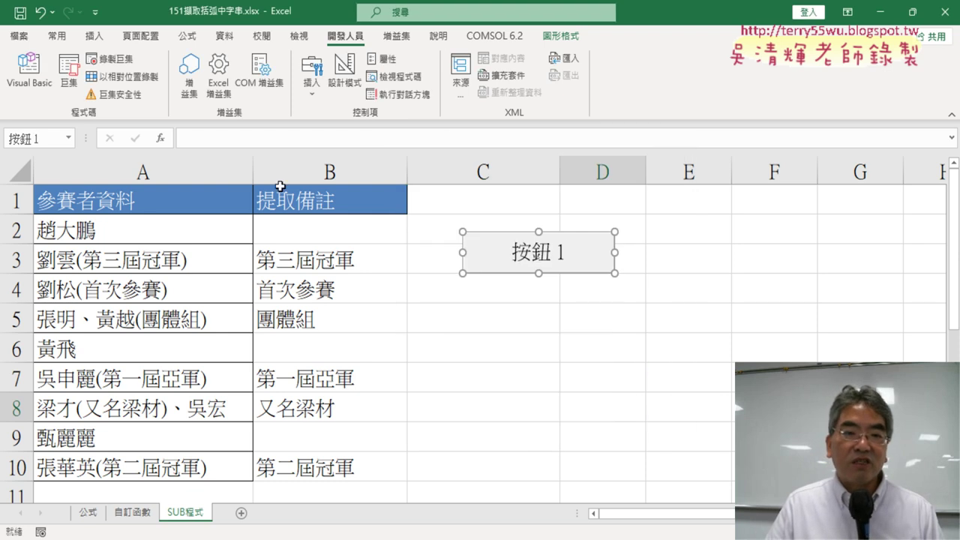
# In the VBA editor, rename the ExtractTextToRange procedure to 括弧字串, then go back to Excel
pyautogui.click(29, 71)
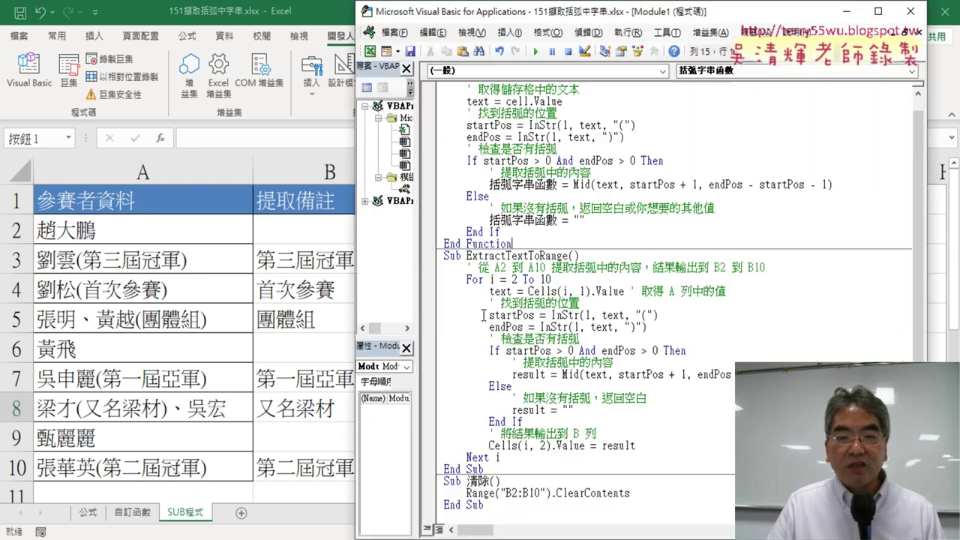
pyautogui.moveTo(467, 256); pyautogui.dragTo(552, 256)
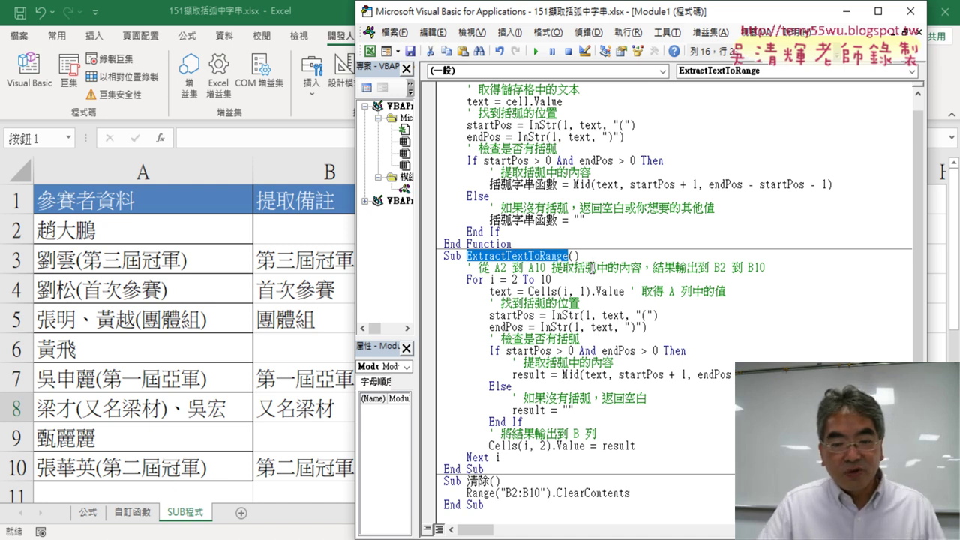
pyautogui.write('ㄍㄨ')
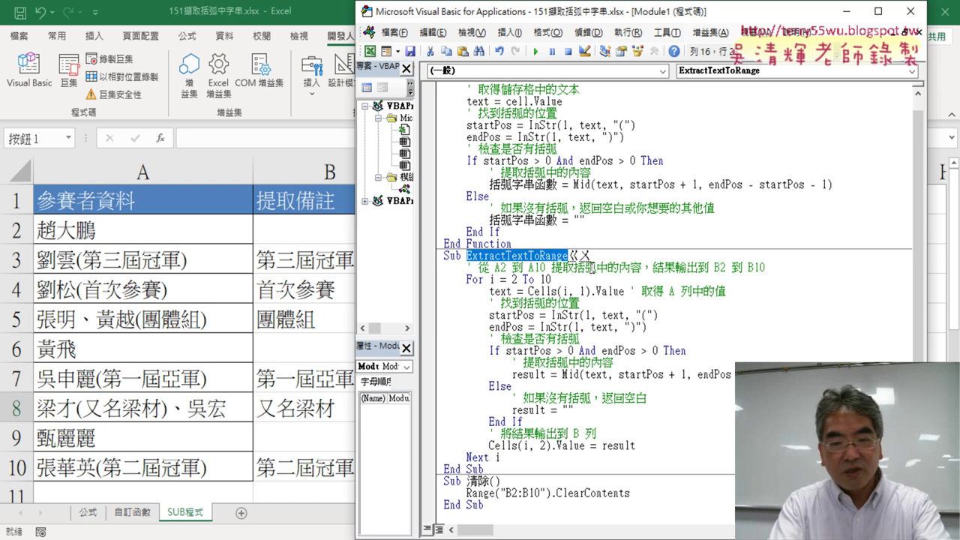
pyautogui.write('ㄚ')
pyautogui.press('space')
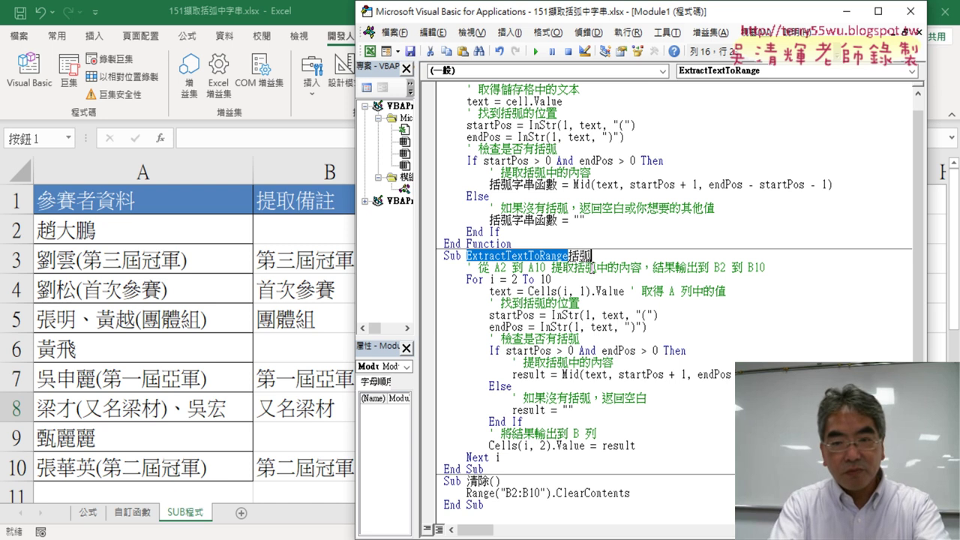
pyautogui.write('ㄏㄨˊㄗˋㄔㄨㄢˋ')
pyautogui.press('Return')
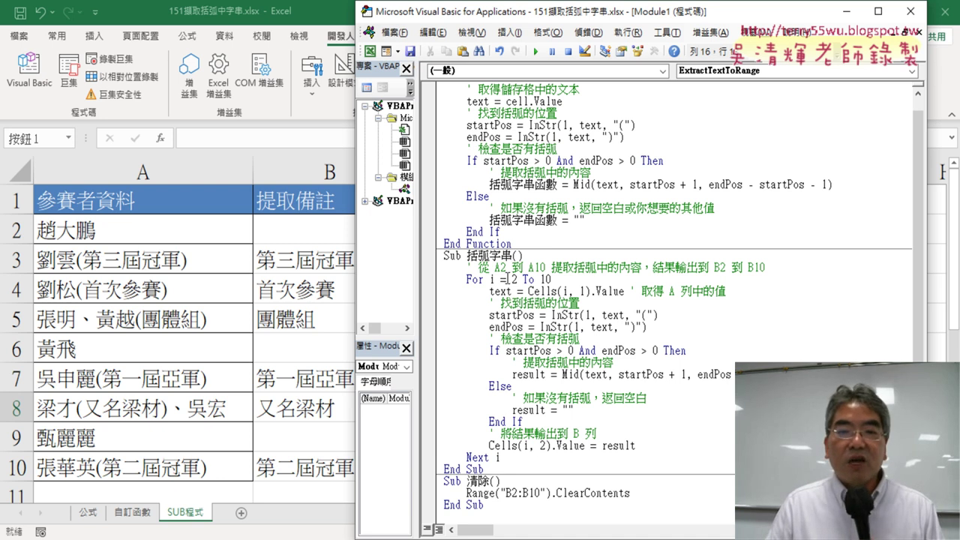
pyautogui.click(294, 291)
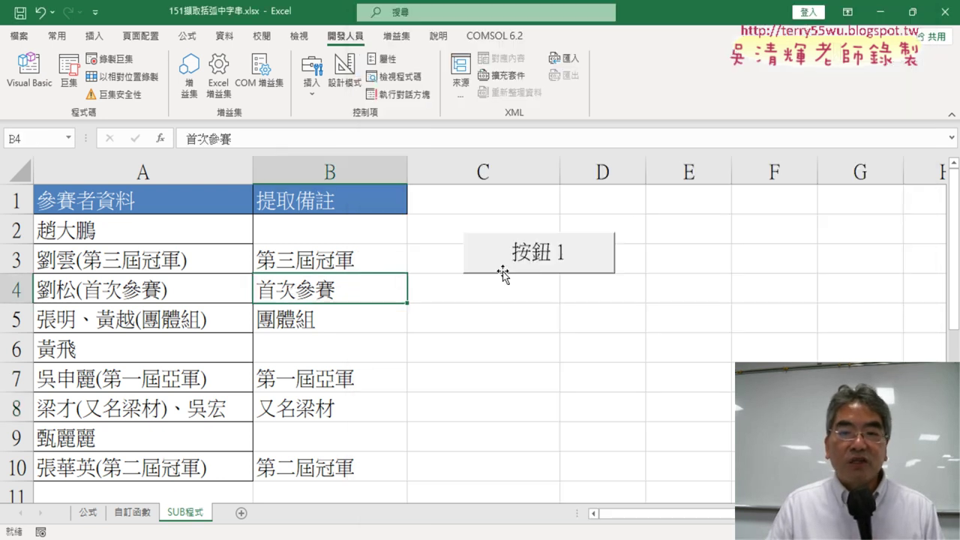
# Assign the 括弧字串 macro to 按鈕 1, copying the macro name before confirming
pyautogui.rightClick(550, 246)
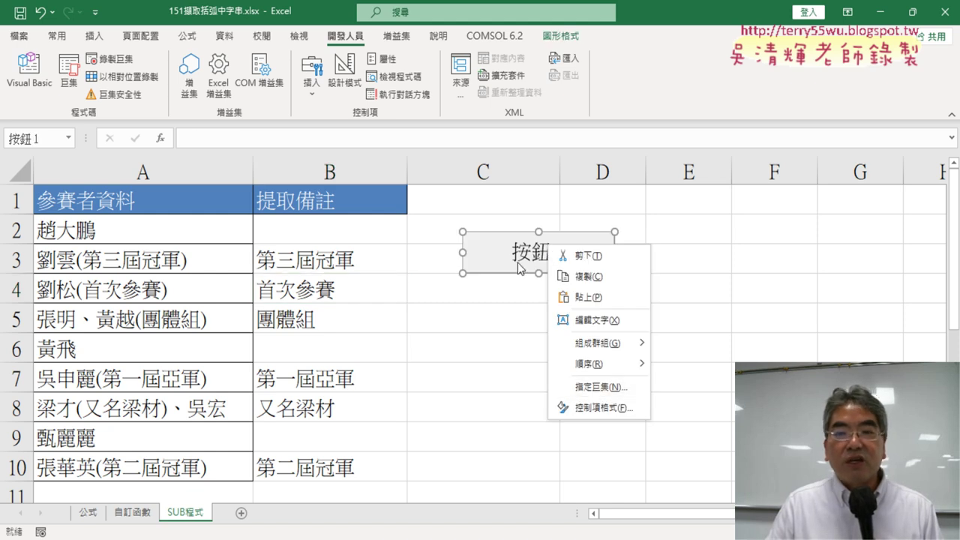
pyautogui.click(597, 393)
pyautogui.moveTo(578, 186); pyautogui.dragTo(718, 102)
pyautogui.click(622, 148)
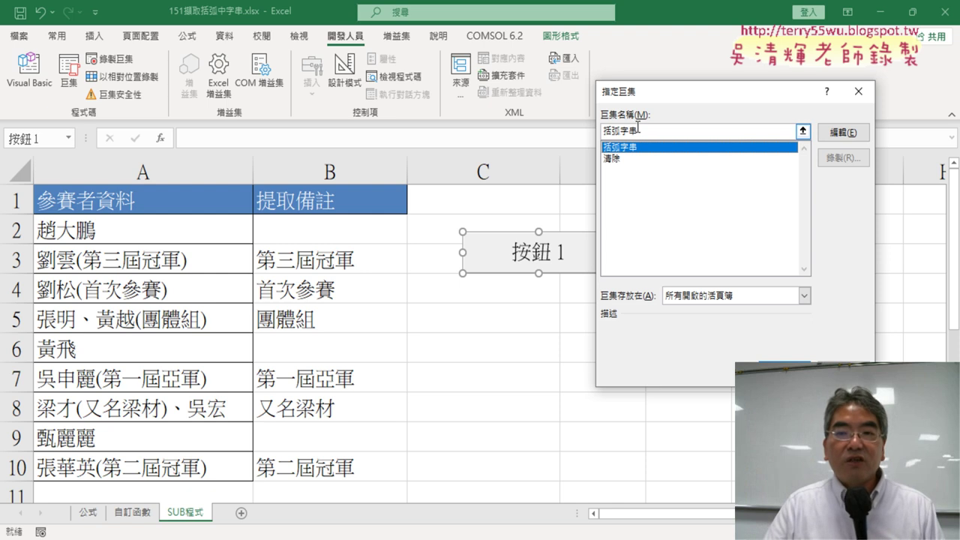
pyautogui.rightClick(624, 132)
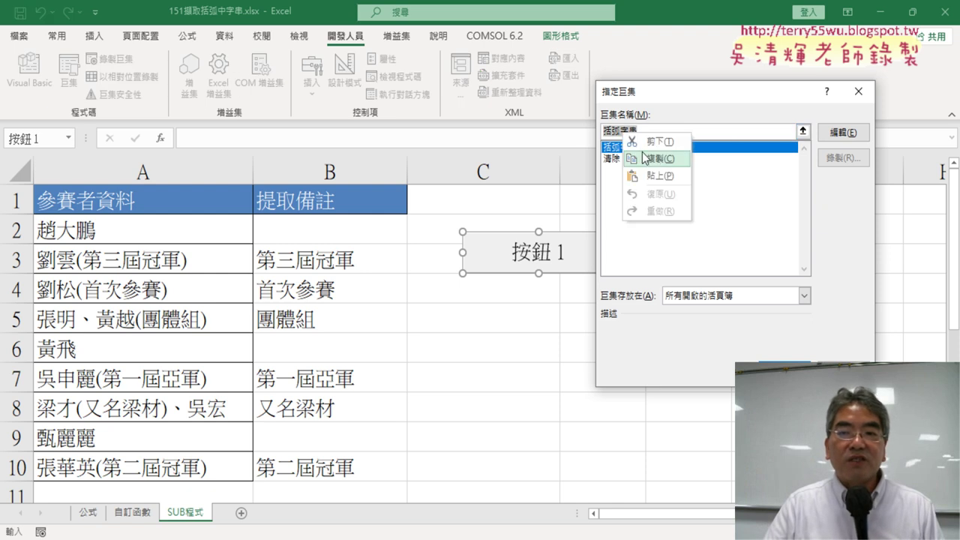
pyautogui.click(652, 158)
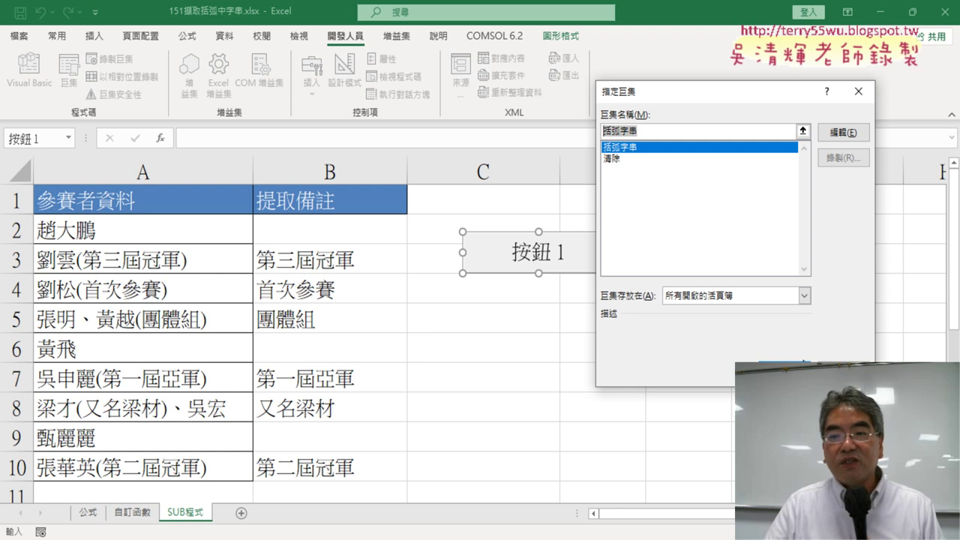
pyautogui.click(784, 373)
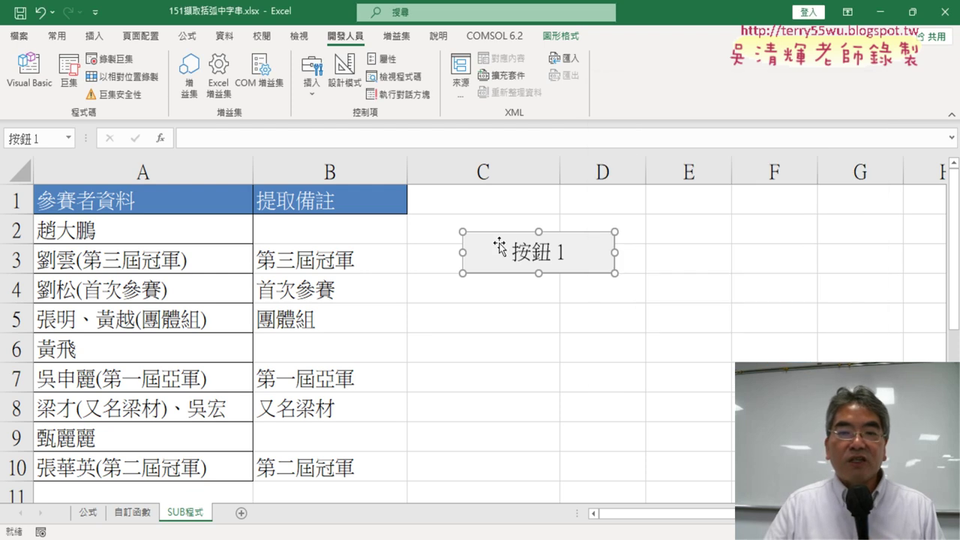
# Change the first button's caption from 按鈕 1 to 括弧字串
pyautogui.click(539, 253)
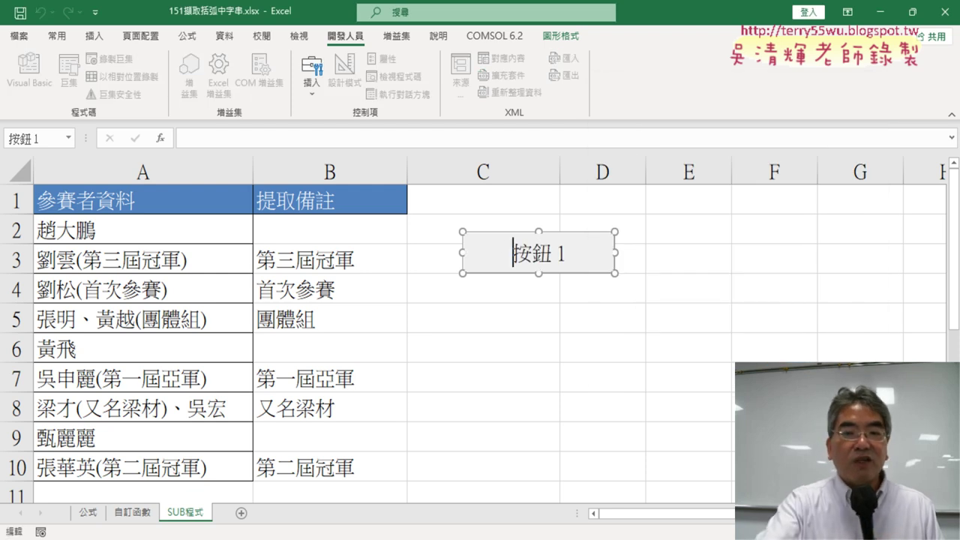
pyautogui.press('Delete')
pyautogui.press('Delete')
pyautogui.press('Delete')
pyautogui.press('Delete')
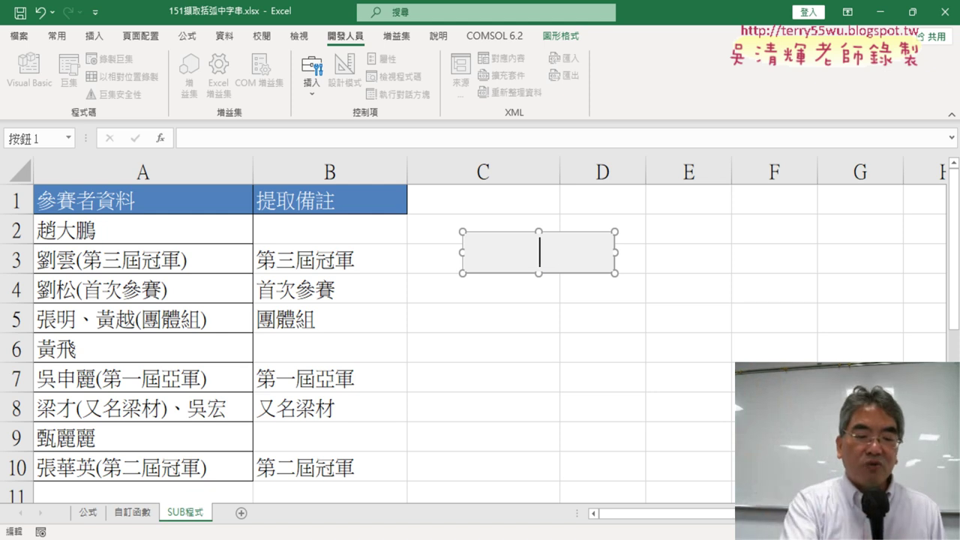
pyautogui.write('括弧字串')
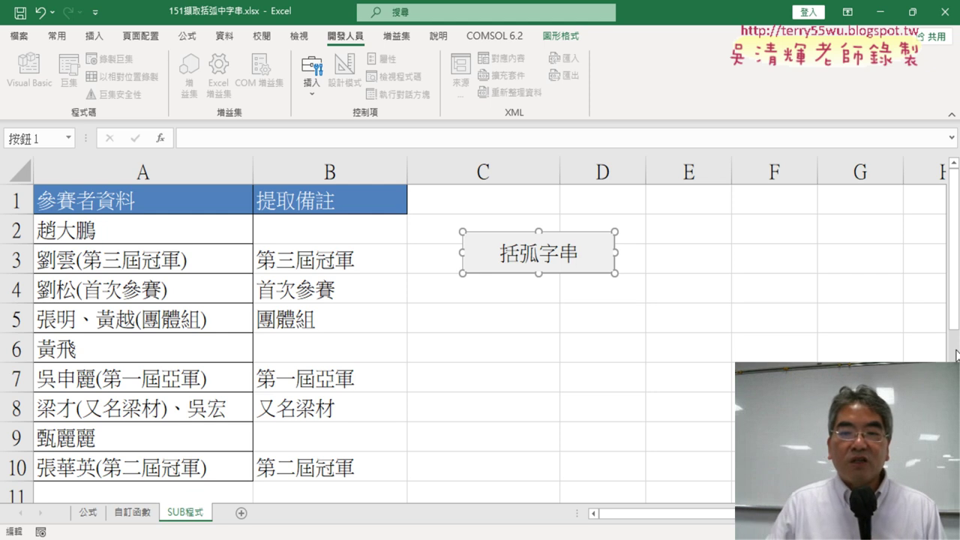
pyautogui.click(637, 318)
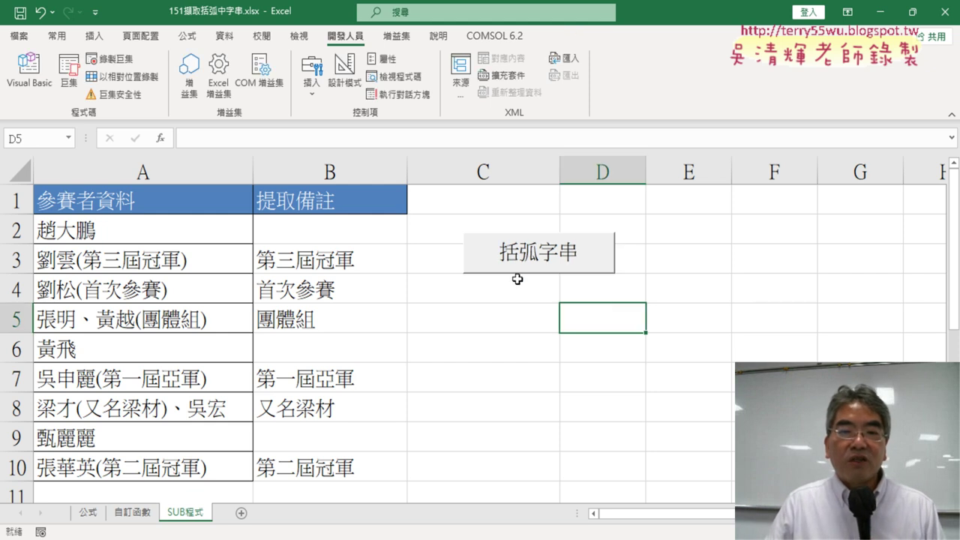
pyautogui.click(313, 91)
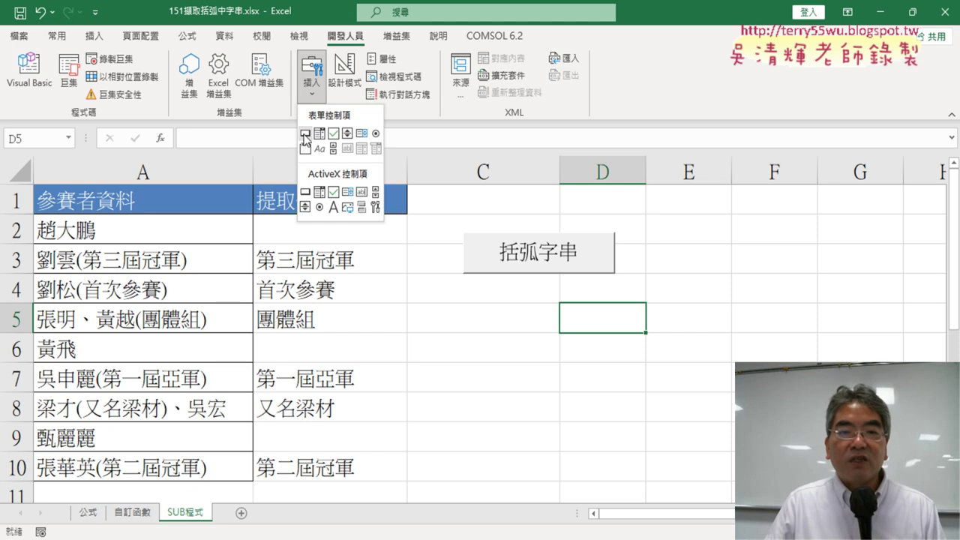
# Draw a second button below the first and assign it the 清除 macro
pyautogui.click(304, 135)
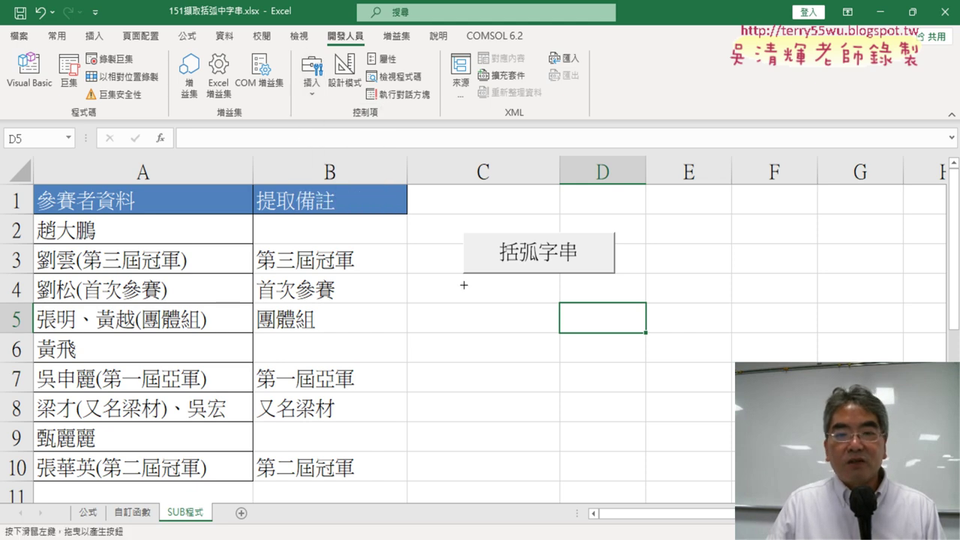
pyautogui.moveTo(464, 285); pyautogui.dragTo(613, 326)
pyautogui.click(441, 209)
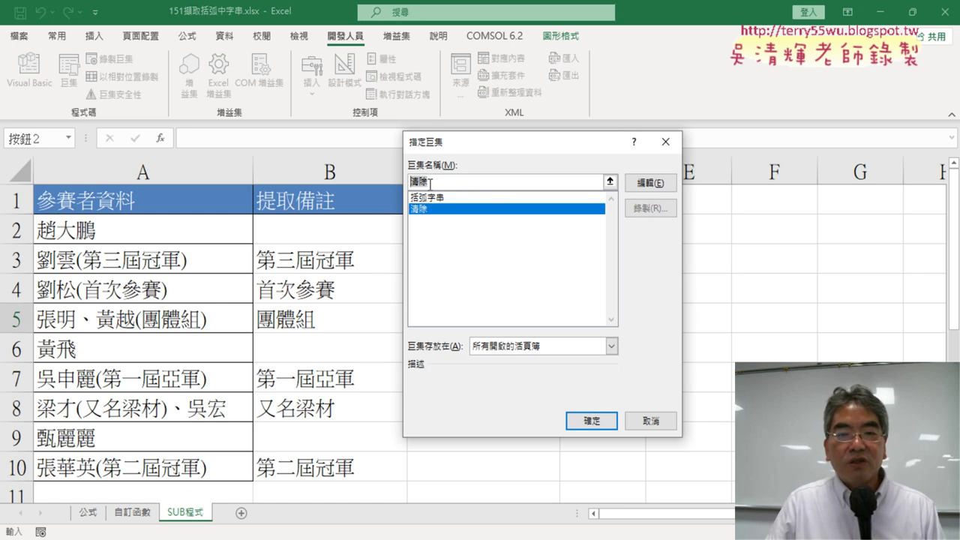
pyautogui.rightClick(442, 187)
pyautogui.click(465, 223)
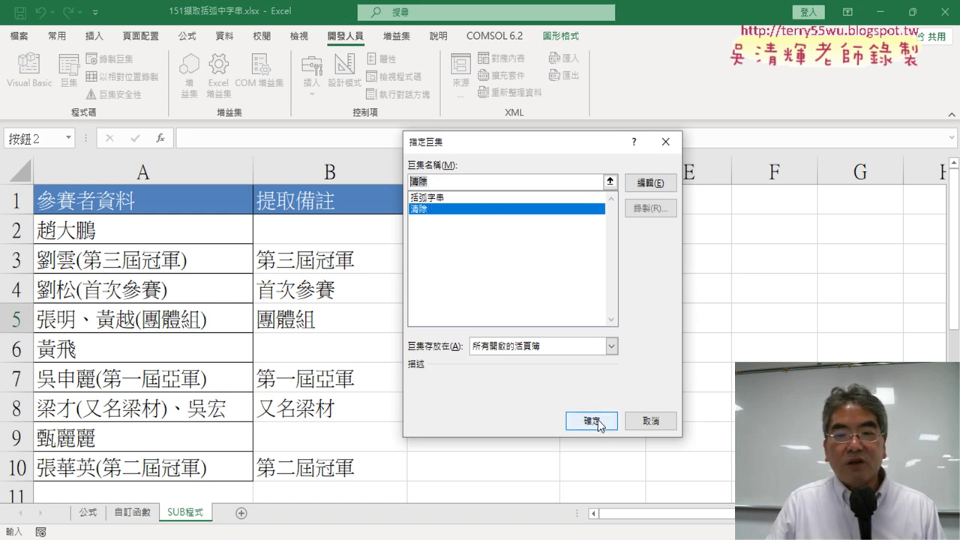
pyautogui.click(425, 210)
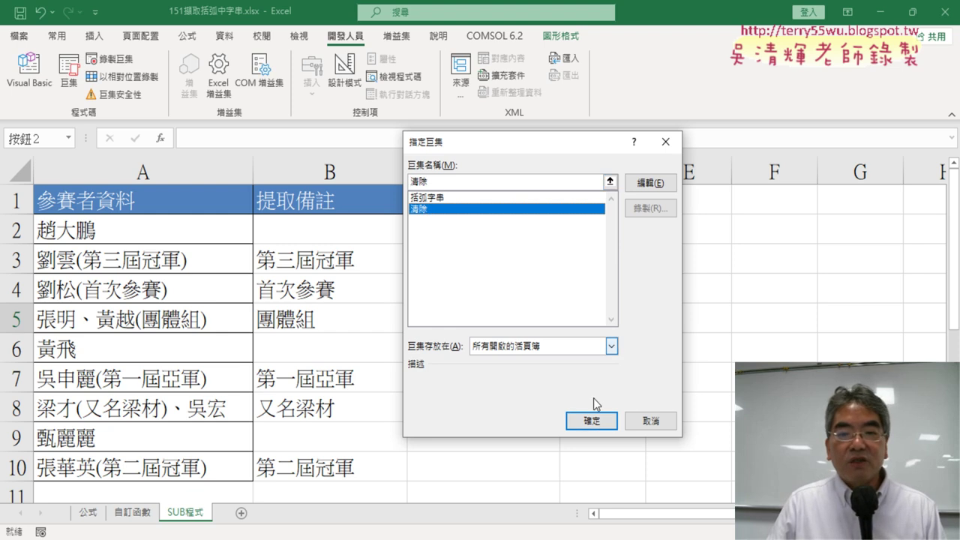
pyautogui.click(585, 420)
# Relabel the new button 清除 and run it to empty column B
pyautogui.click(516, 304)
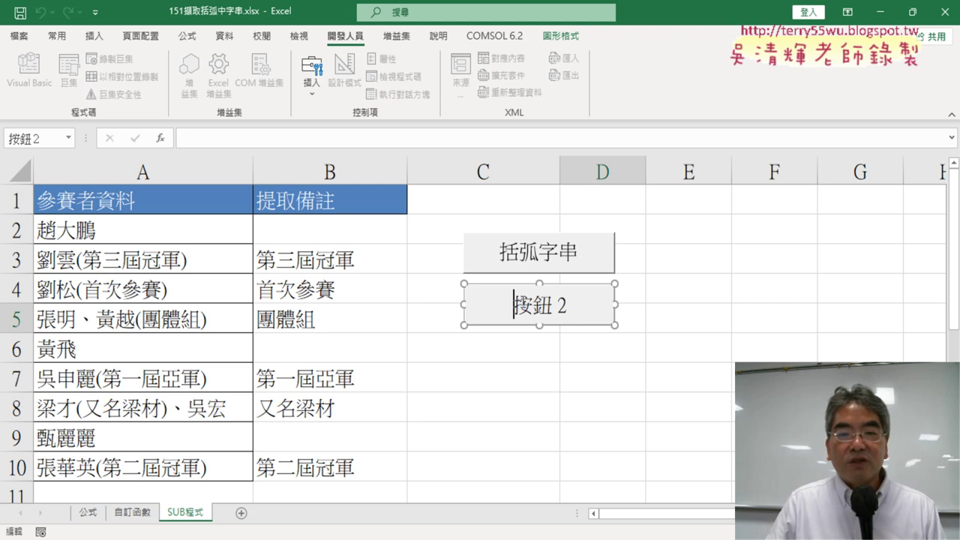
pyautogui.press('Delete')
pyautogui.press('Delete')
pyautogui.press('Delete')
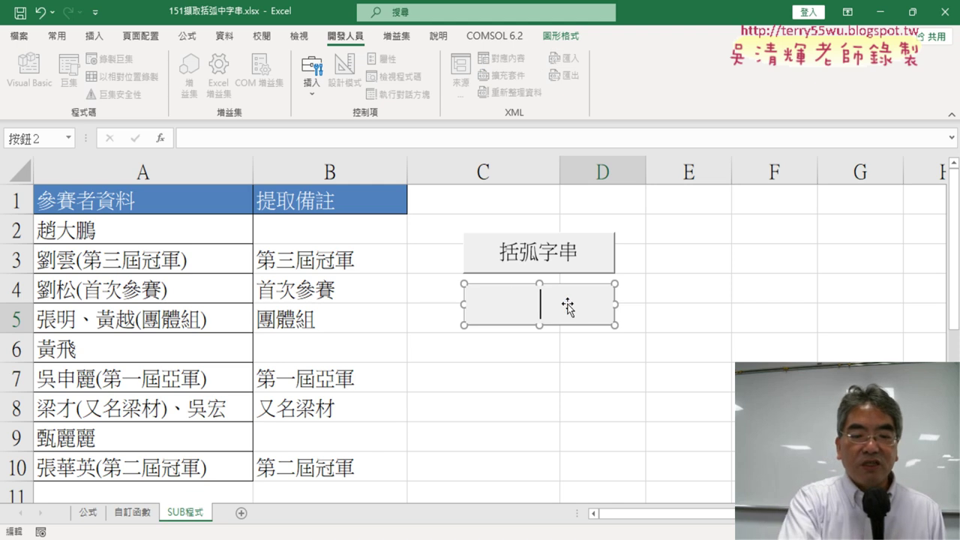
pyautogui.write('清除')
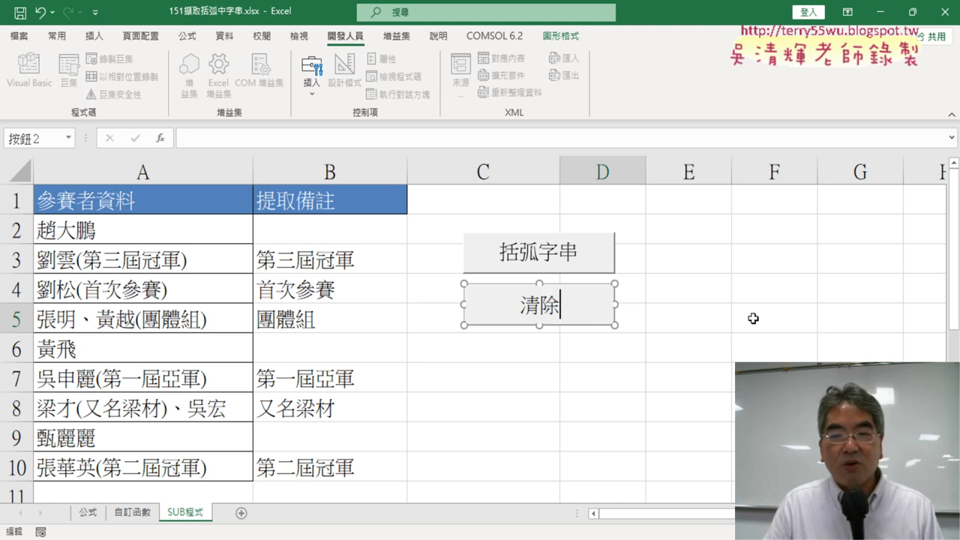
pyautogui.click(754, 317)
pyautogui.click(540, 315)
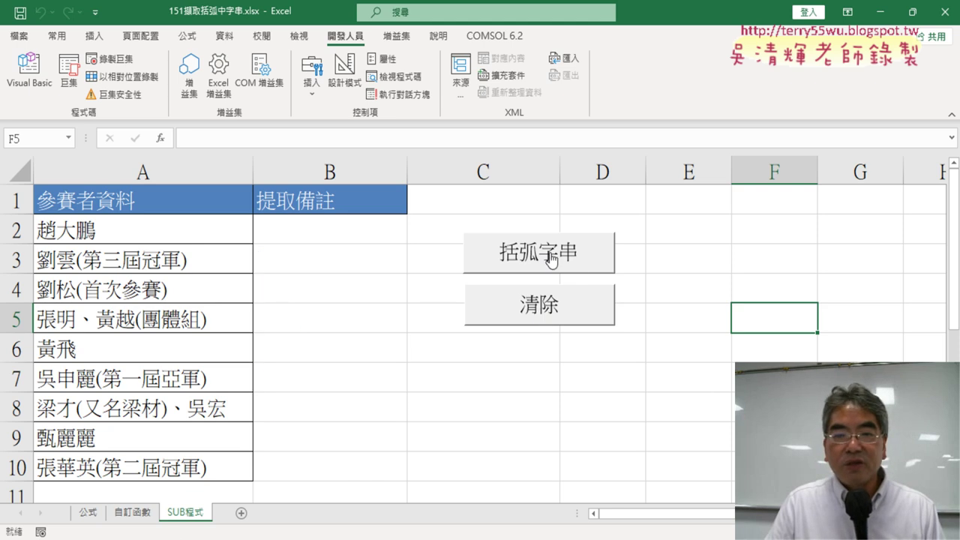
# Alternate the 括弧字串 and 清除 buttons, ending with column B filled with bracketed notes
pyautogui.click(552, 260)
pyautogui.click(557, 309)
pyautogui.click(561, 263)
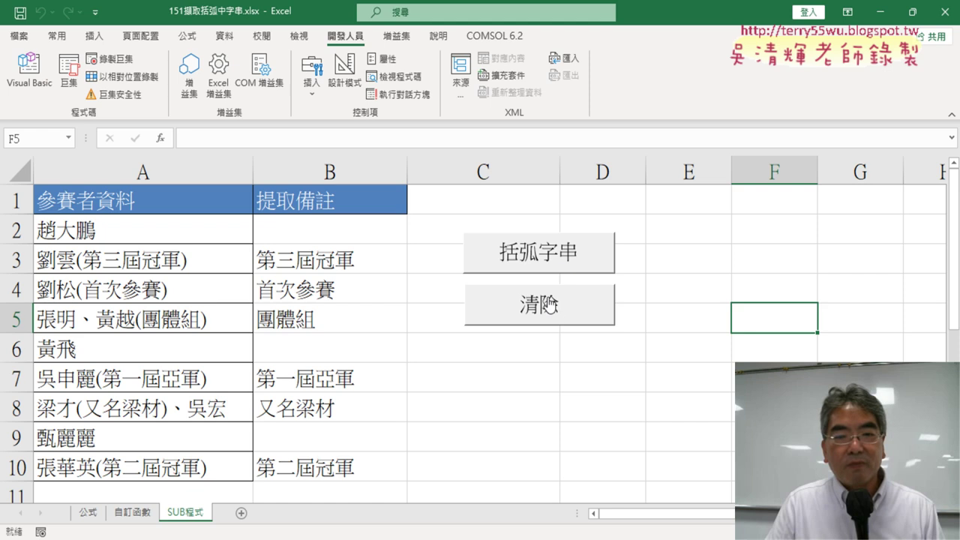
pyautogui.click(553, 302)
pyautogui.click(559, 252)
pyautogui.click(548, 304)
pyautogui.click(547, 250)
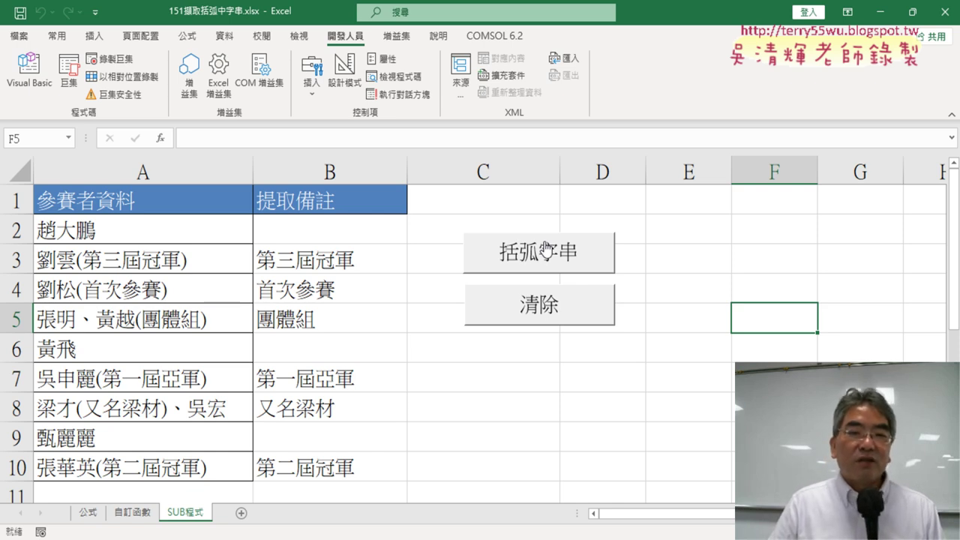
# Compare cell B2's formula on 公式 with its custom function on 自訂函數, then return to SUB程式
pyautogui.click(89, 513)
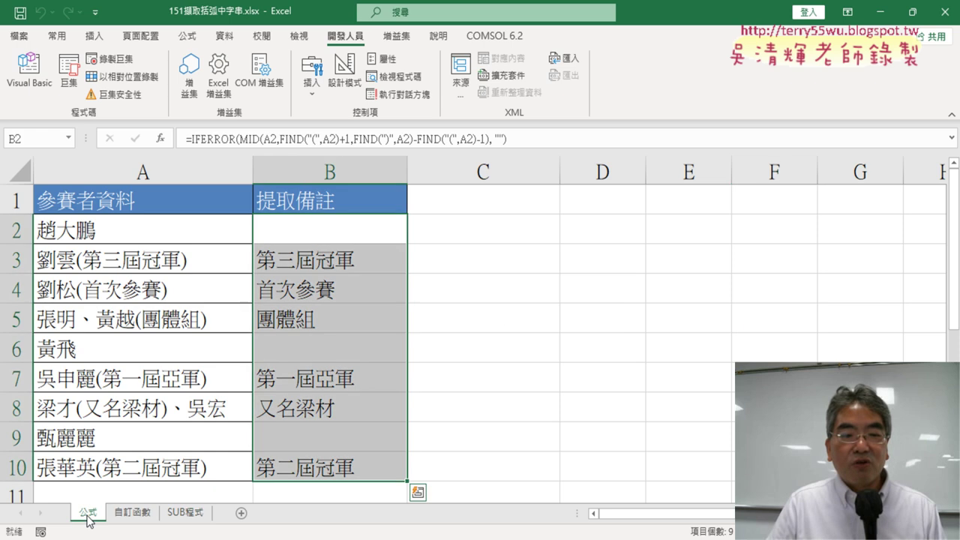
pyautogui.click(128, 518)
pyautogui.click(179, 517)
pyautogui.click(107, 518)
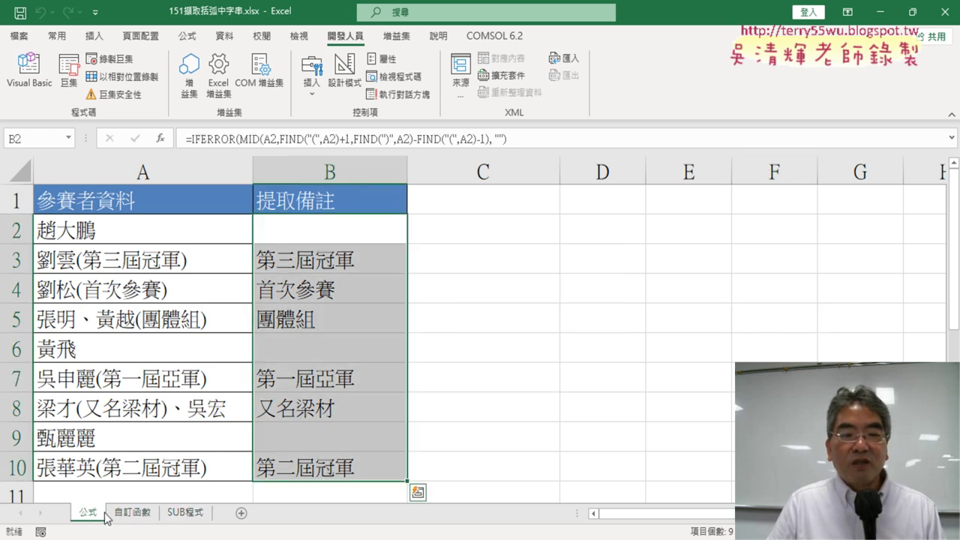
pyautogui.click(312, 232)
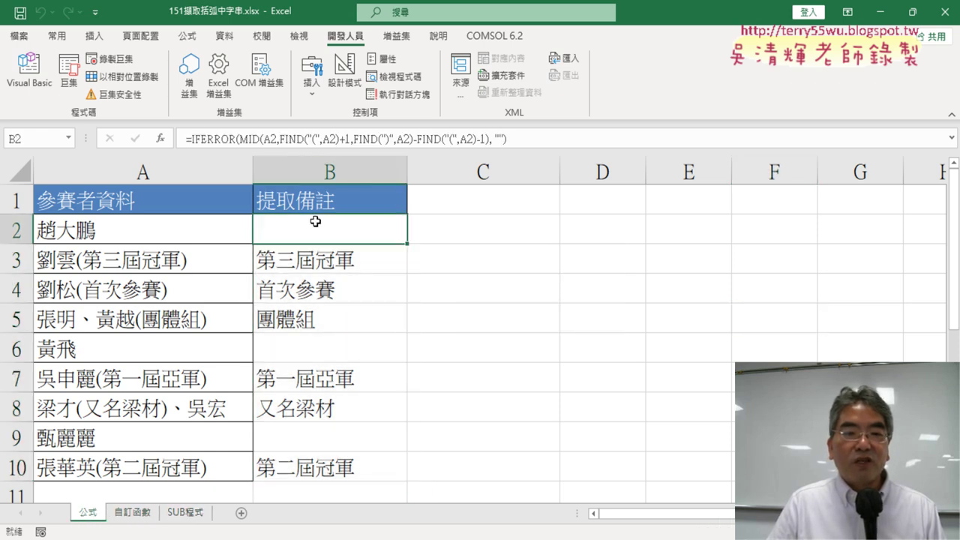
pyautogui.click(143, 513)
pyautogui.click(318, 229)
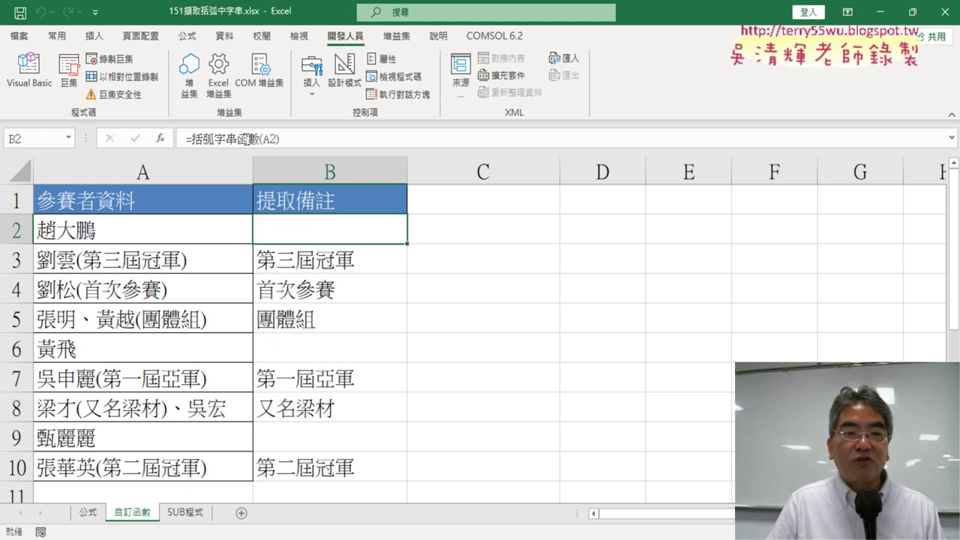
pyautogui.click(186, 512)
# Toggle 清除 and 括弧字串 repeatedly, finishing with B2:B10 refilled with notes like 第三屆冠軍
pyautogui.click(559, 304)
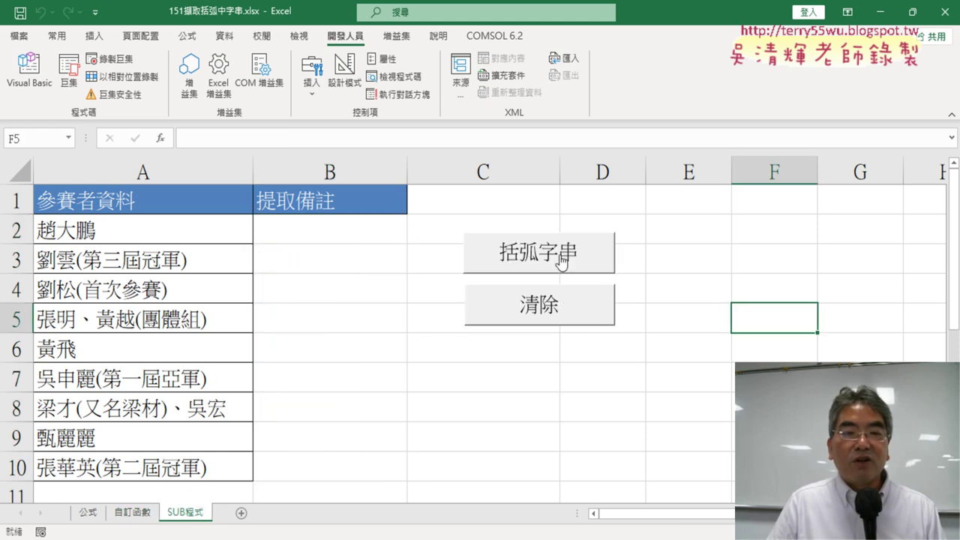
pyautogui.click(562, 256)
pyautogui.click(559, 301)
pyautogui.click(552, 253)
pyautogui.click(555, 304)
pyautogui.click(552, 253)
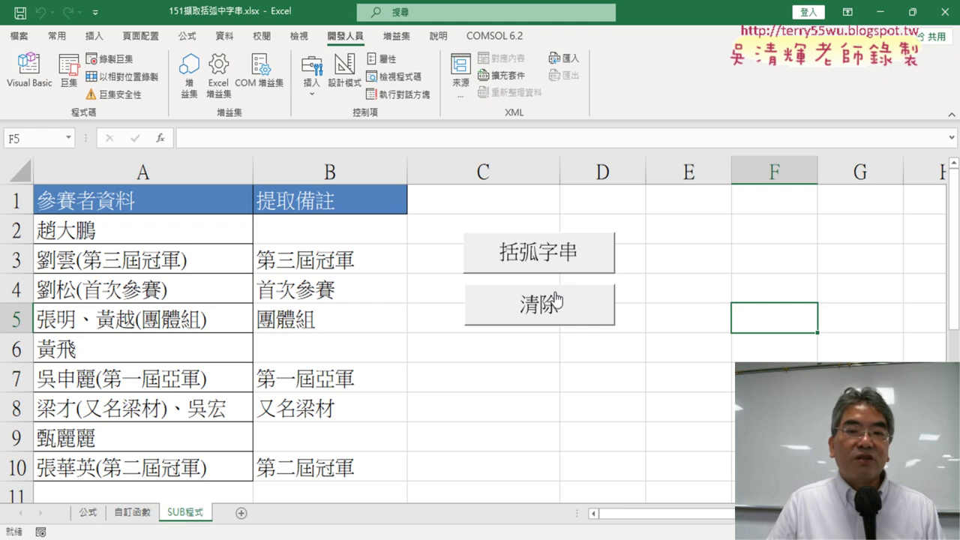
pyautogui.click(558, 304)
pyautogui.click(552, 268)
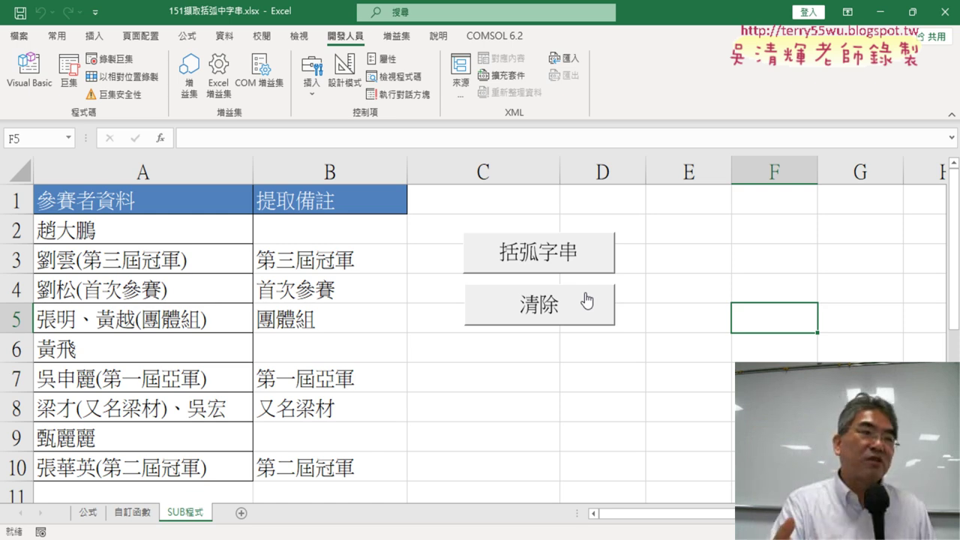
pyautogui.click(550, 318)
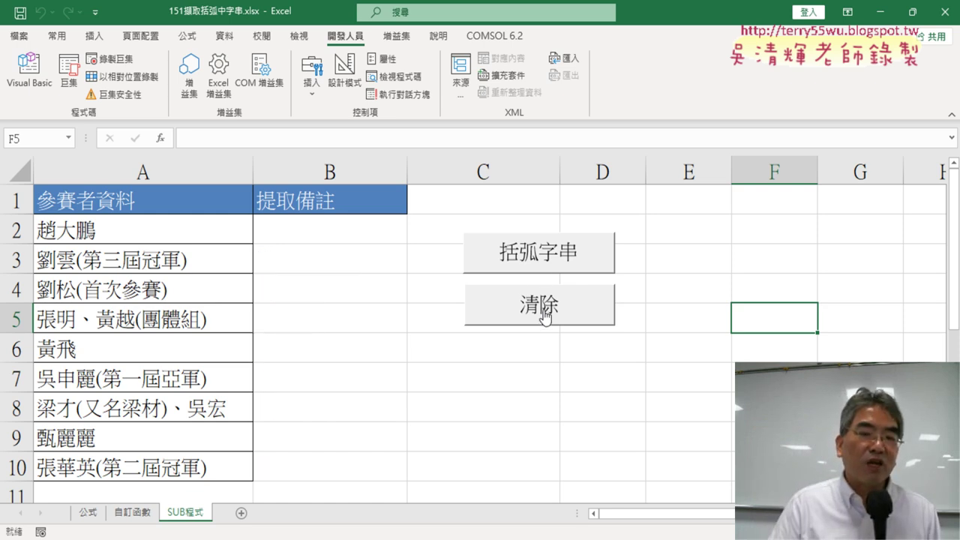
pyautogui.click(531, 258)
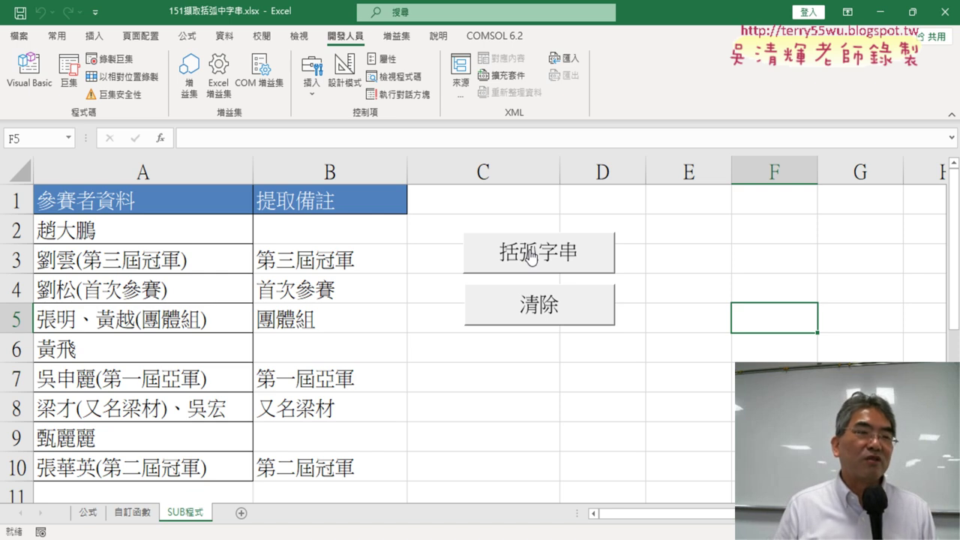
# Clear column B's extracted notes with the 清除 button
pyautogui.click(556, 314)
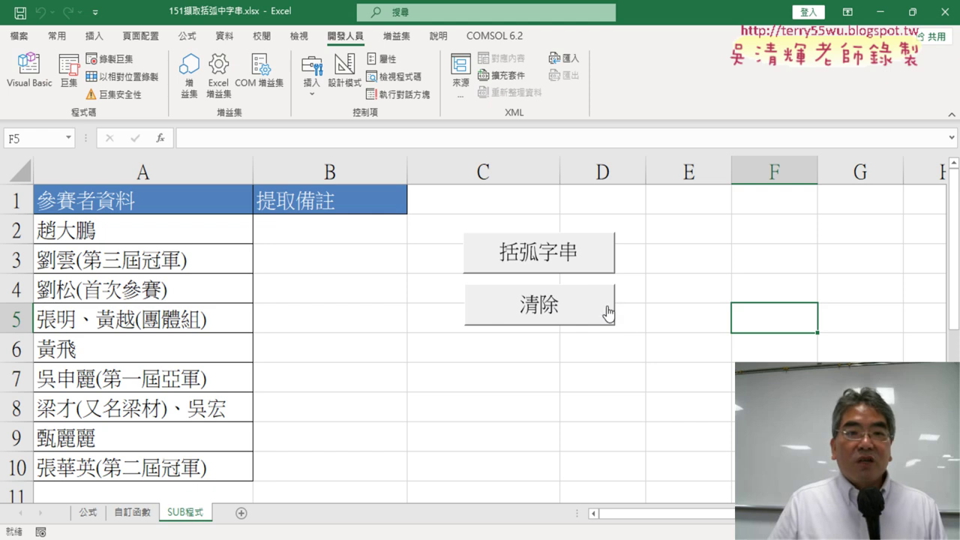
pyautogui.click(18, 36)
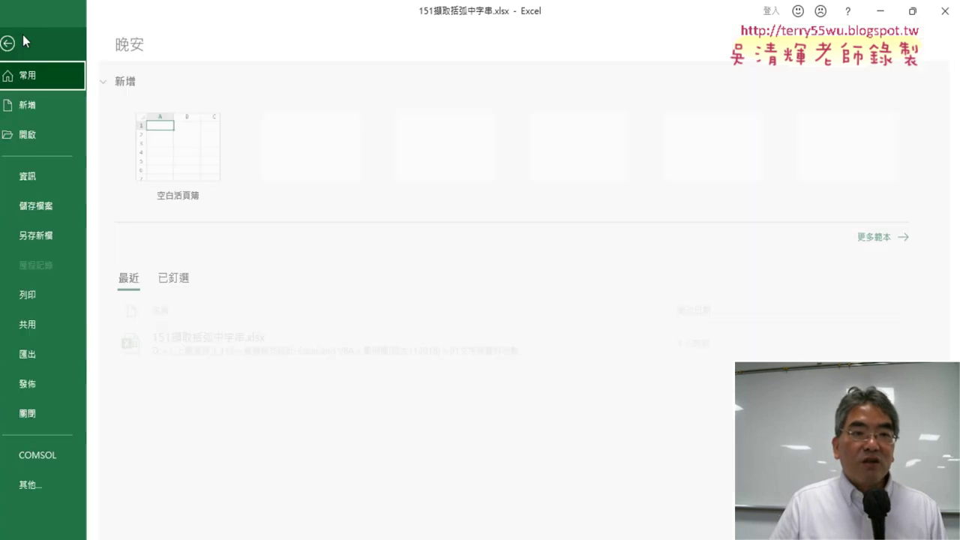
pyautogui.click(31, 43)
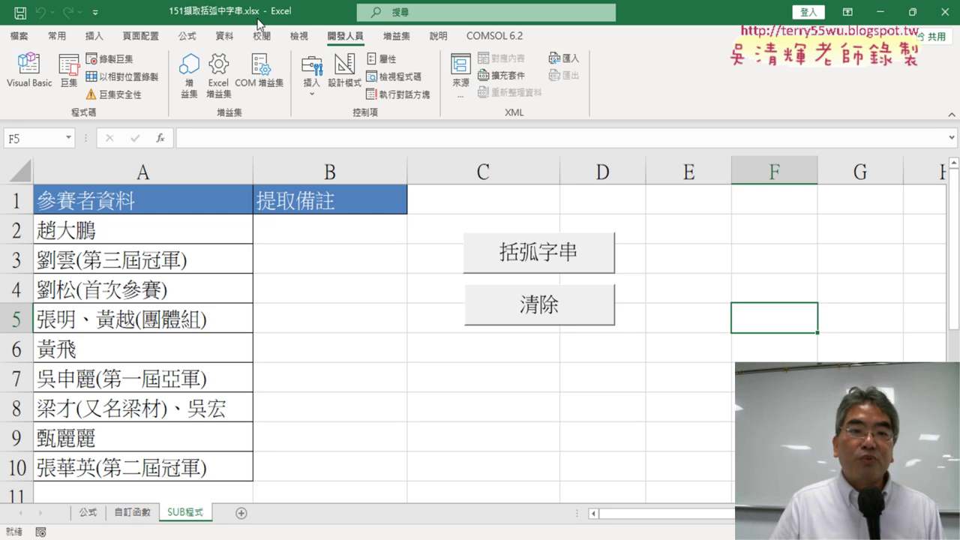
# Save the workbook as Excel 啟用巨集的活頁簿 (*.xlsm) named 151擷取括弧中字串.xlsm
pyautogui.click(18, 36)
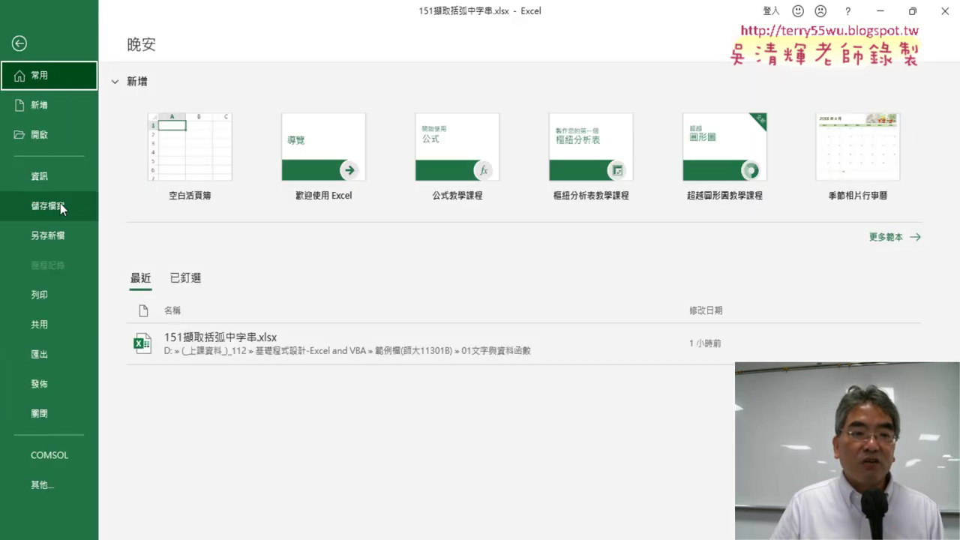
pyautogui.click(68, 240)
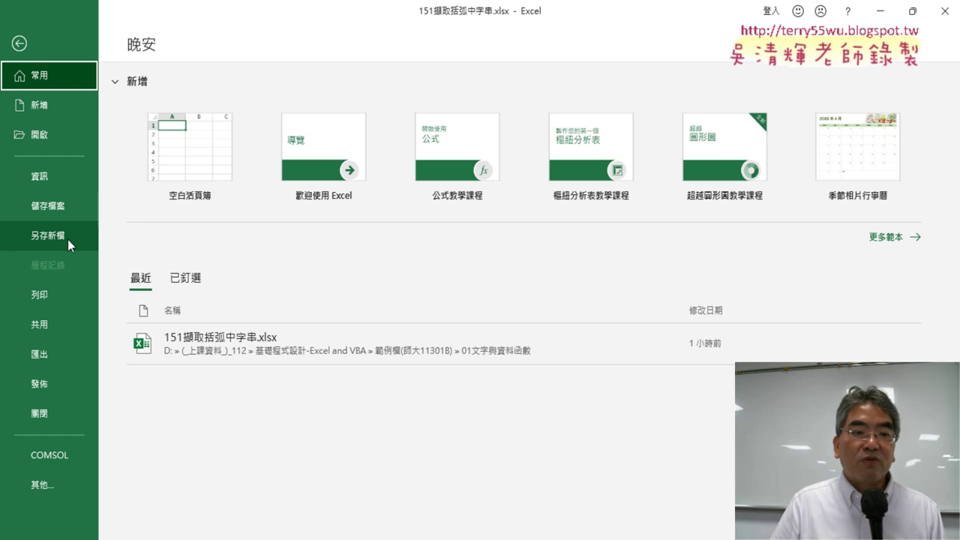
pyautogui.click(182, 247)
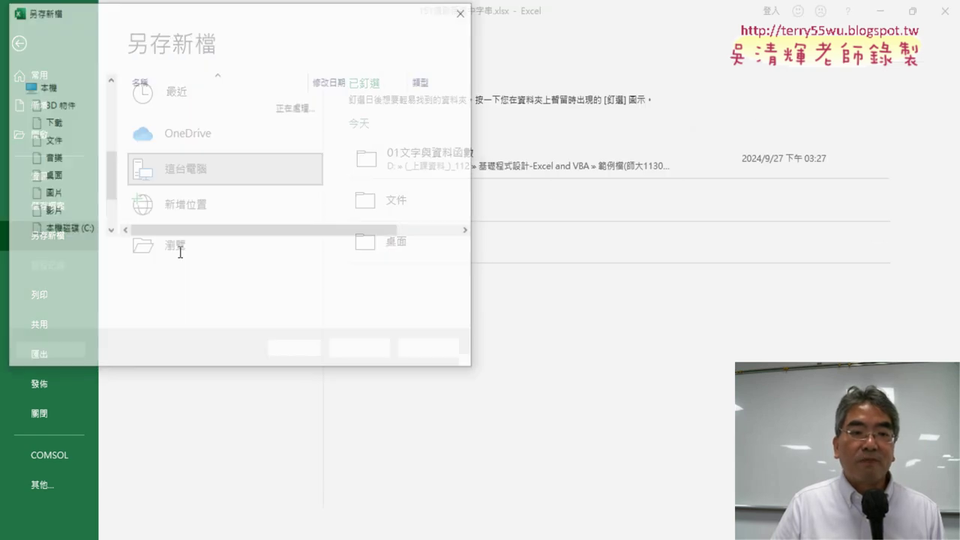
pyautogui.click(217, 275)
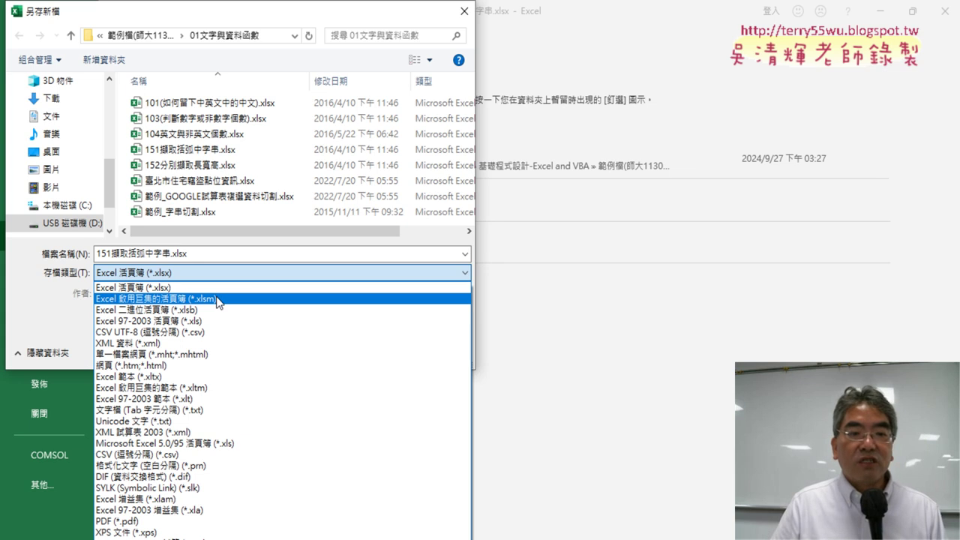
pyautogui.click(218, 299)
pyautogui.click(200, 254)
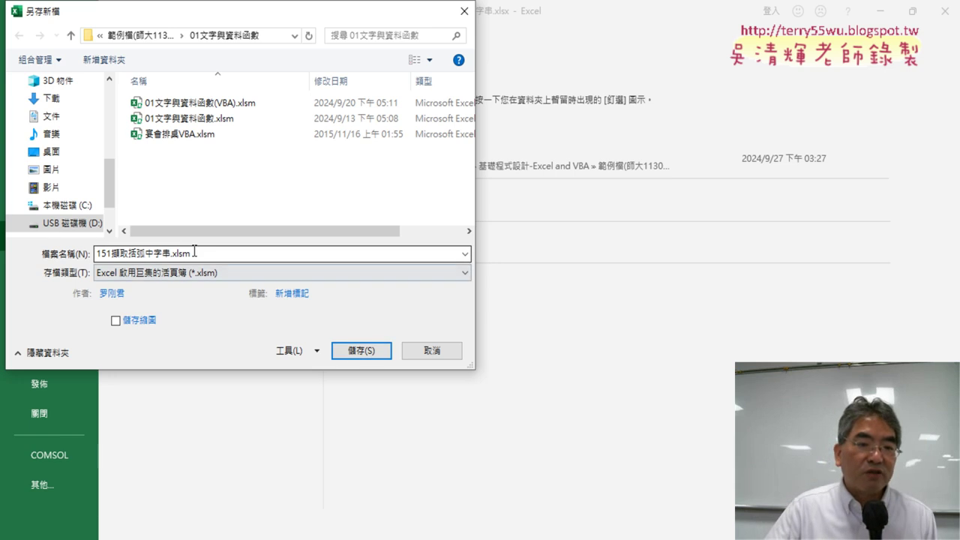
pyautogui.click(339, 350)
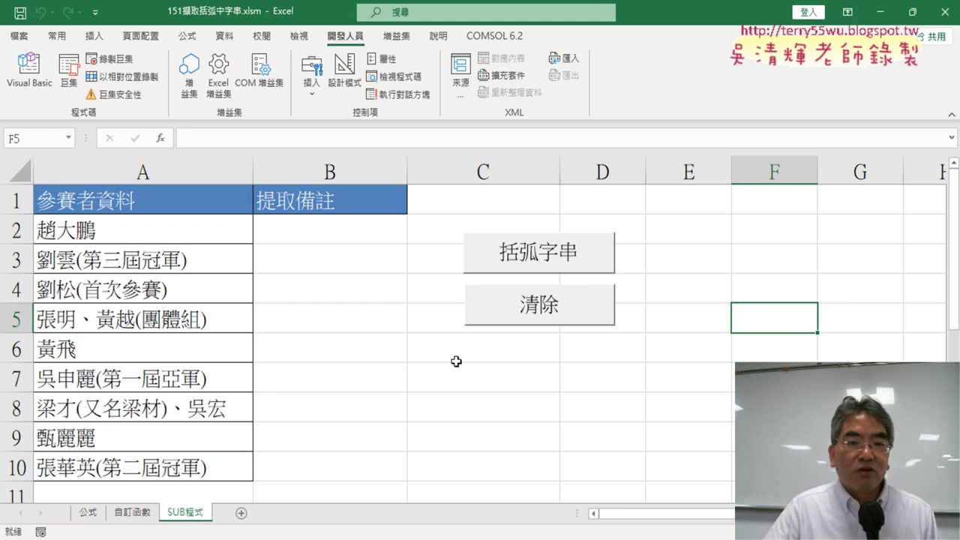
pyautogui.click(30, 84)
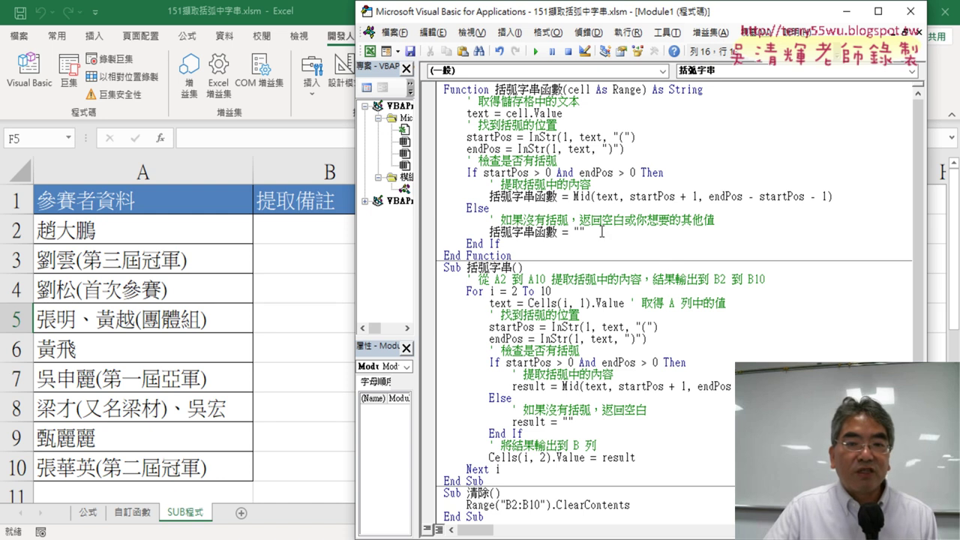
pyautogui.click(919, 32)
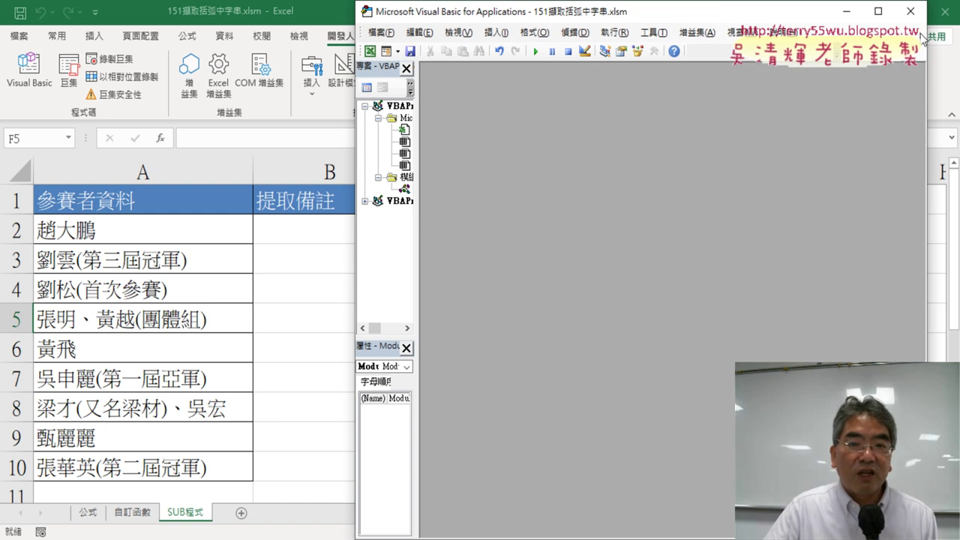
pyautogui.moveTo(413, 188); pyautogui.dragTo(523, 199)
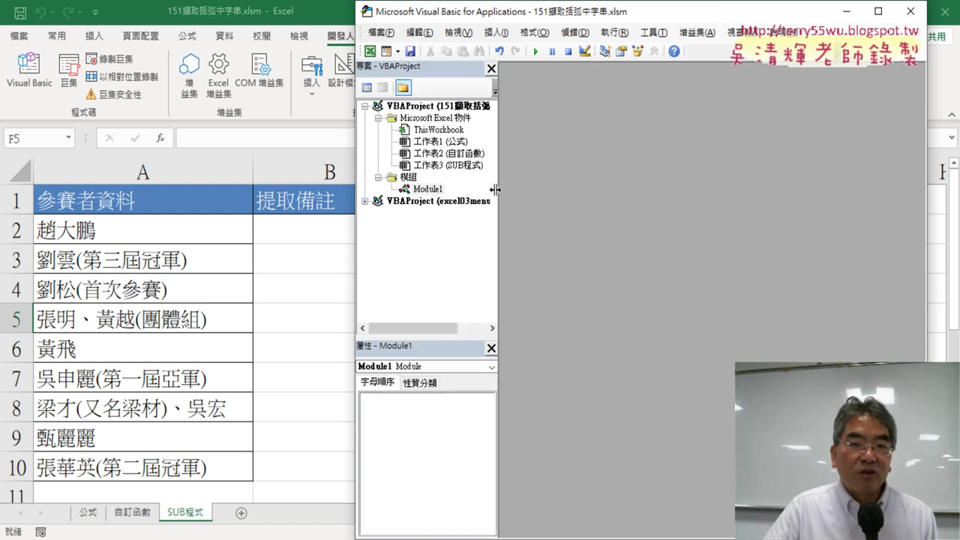
pyautogui.doubleClick(428, 189)
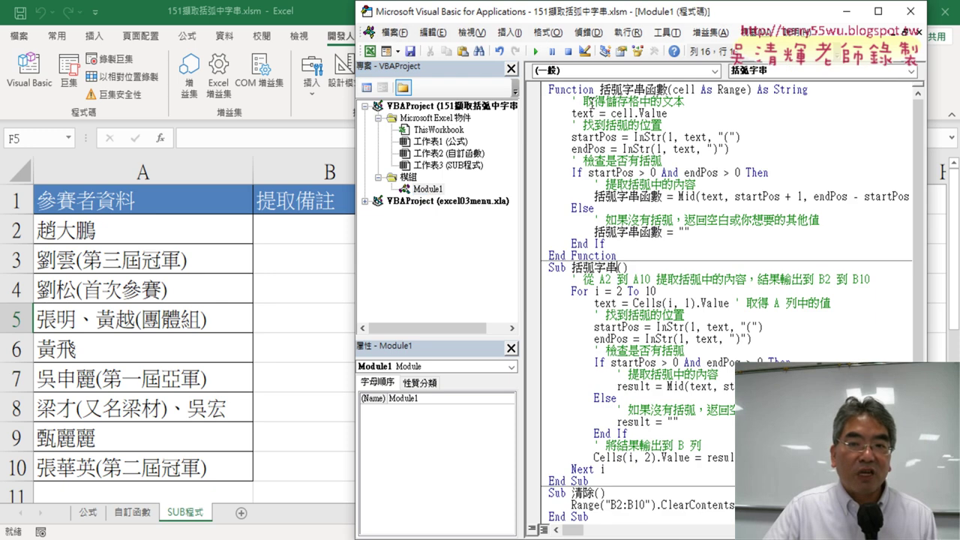
pyautogui.click(594, 303)
pyautogui.scroll(-1, 615, 328)
pyautogui.scroll(1, 588, 445)
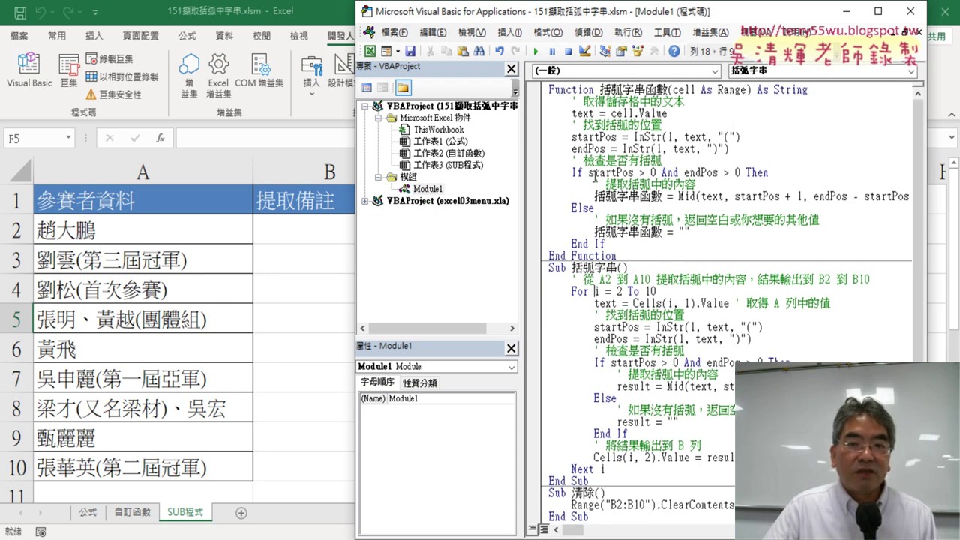
pyautogui.click(575, 102)
pyautogui.moveTo(550, 90); pyautogui.dragTo(628, 256)
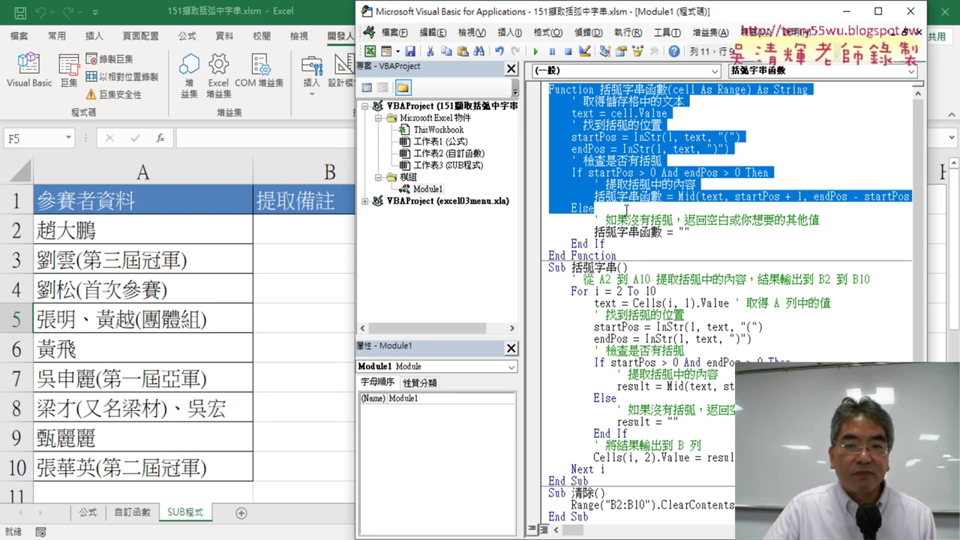
pyautogui.scroll(-1, 650, 268)
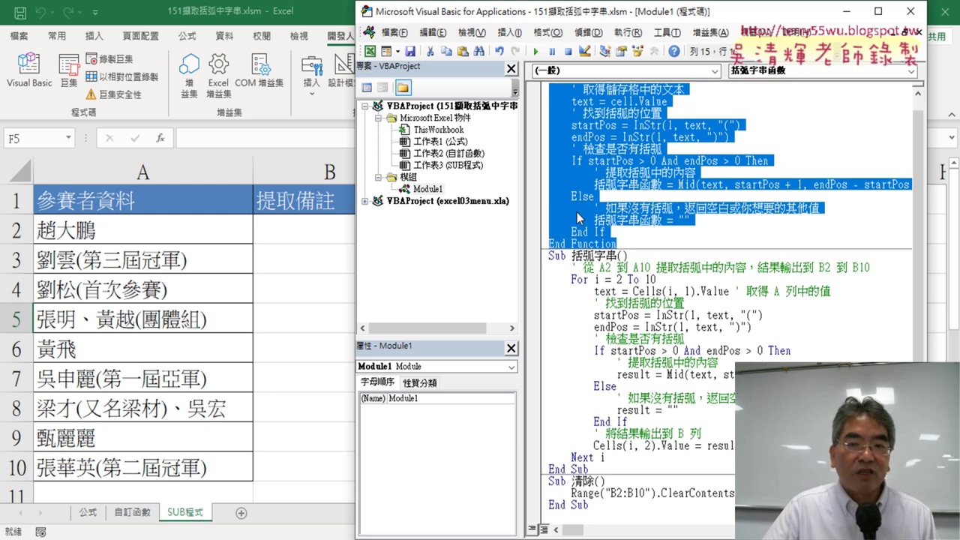
pyautogui.moveTo(551, 259); pyautogui.dragTo(612, 466)
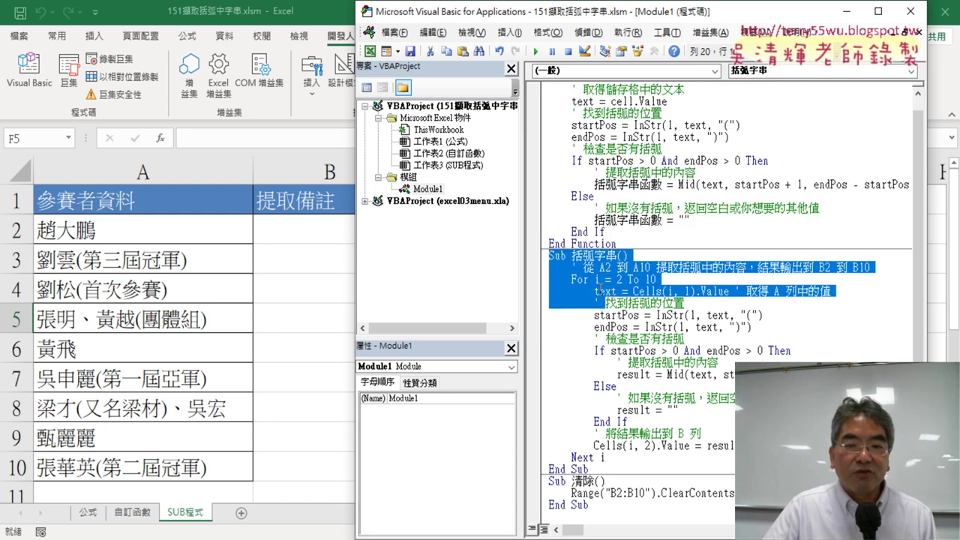
pyautogui.moveTo(550, 481); pyautogui.dragTo(594, 506)
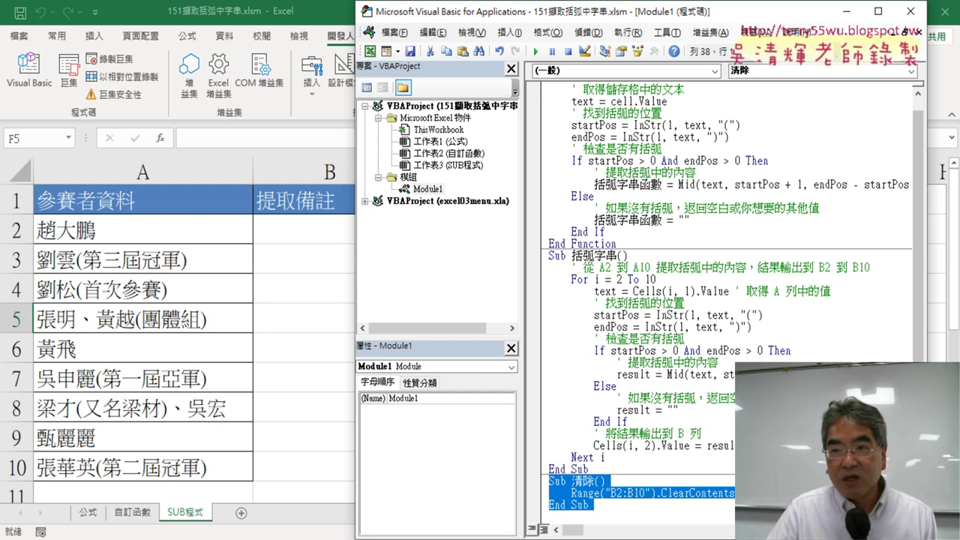
pyautogui.click(911, 12)
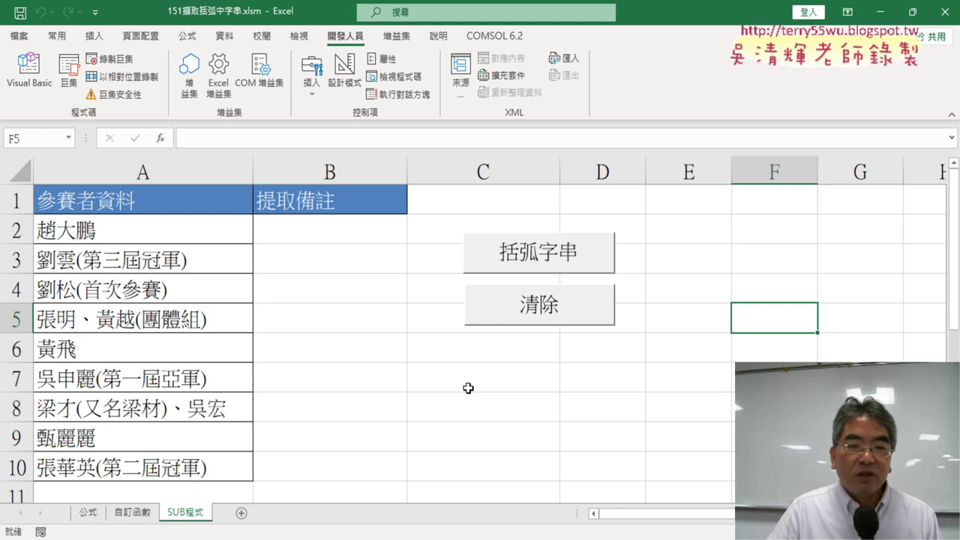
# Open 152分別擷取長寬高.xlsx from the 01文字與資料函數 folder and select the filled 長寬高 values C2:E8
pyautogui.click(323, 539)
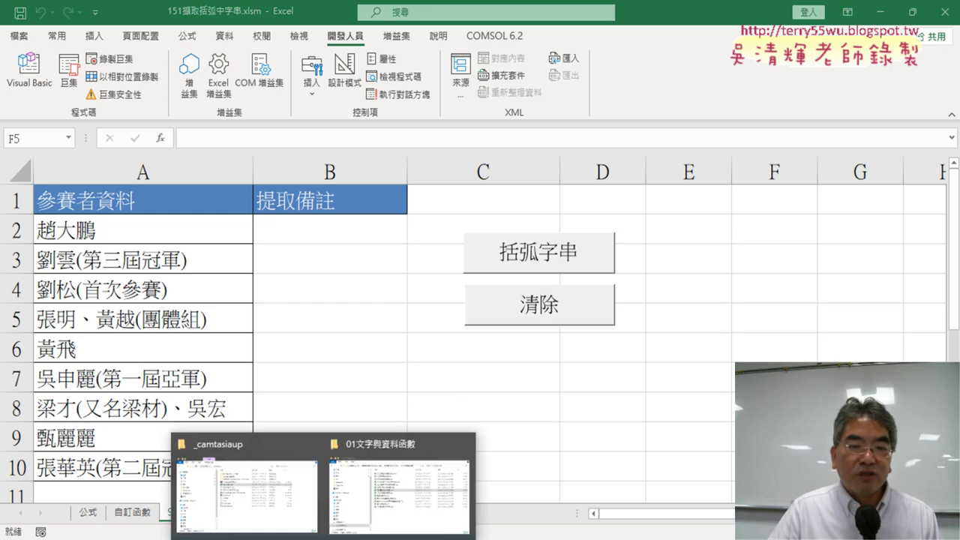
pyautogui.click(420, 488)
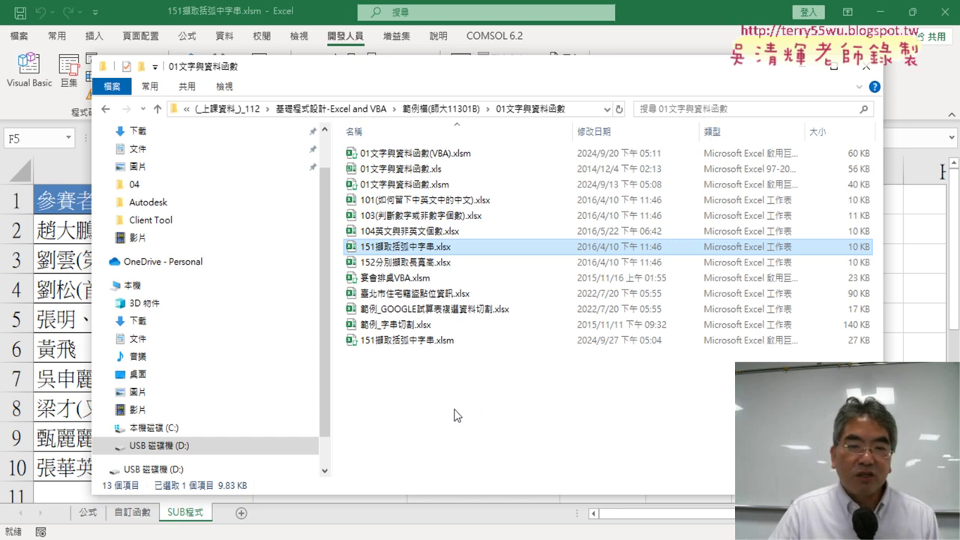
pyautogui.doubleClick(412, 261)
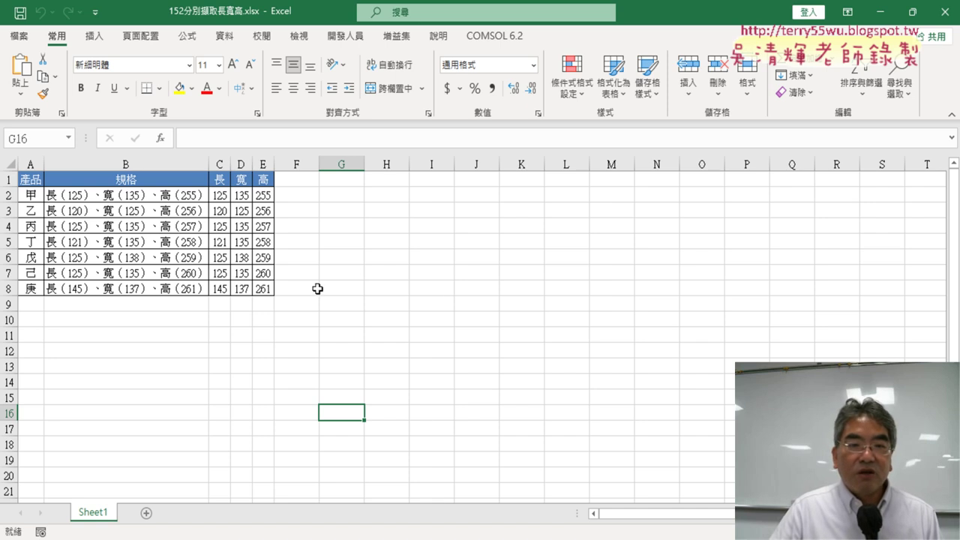
pyautogui.scroll(2, 621, 286)
pyautogui.scroll(2, 621, 287)
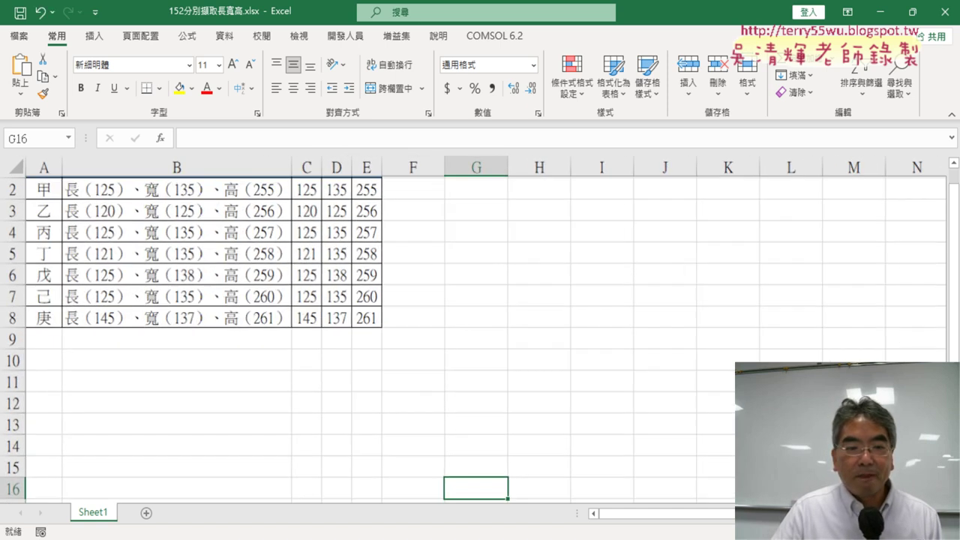
pyautogui.scroll(2, 621, 287)
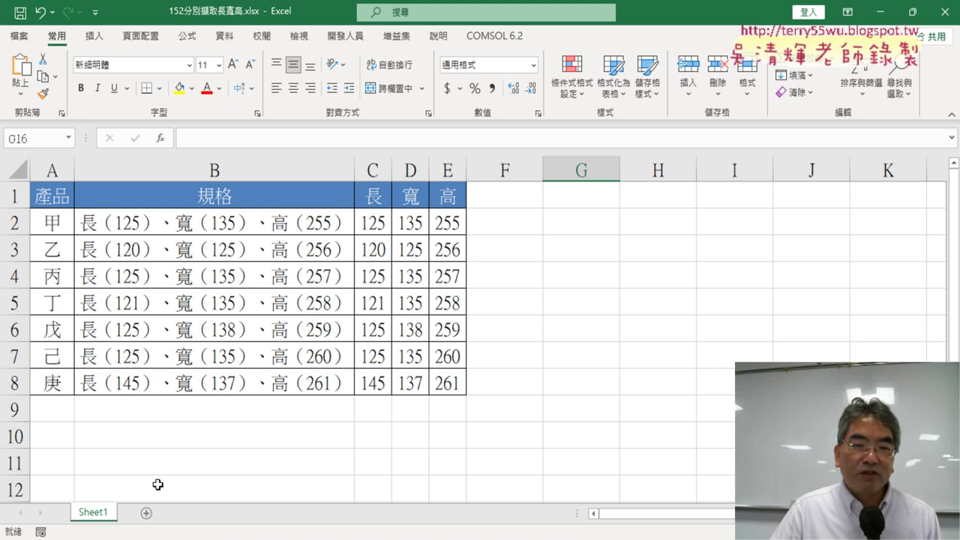
pyautogui.moveTo(370, 227); pyautogui.dragTo(448, 382)
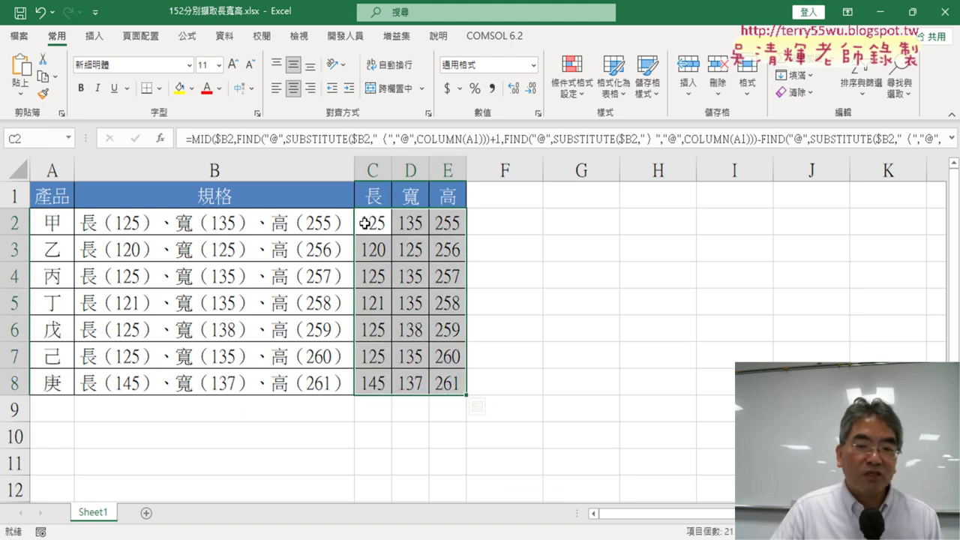
# Delete the values in C2:E8 and point out the now-empty 長, 寬, 高 cells C2, D2, E2
pyautogui.press('Delete')
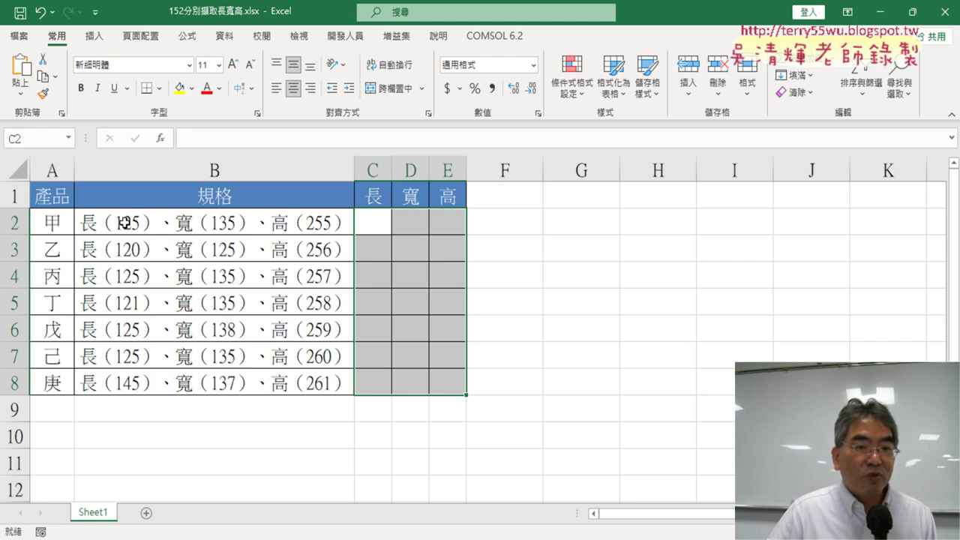
pyautogui.click(368, 224)
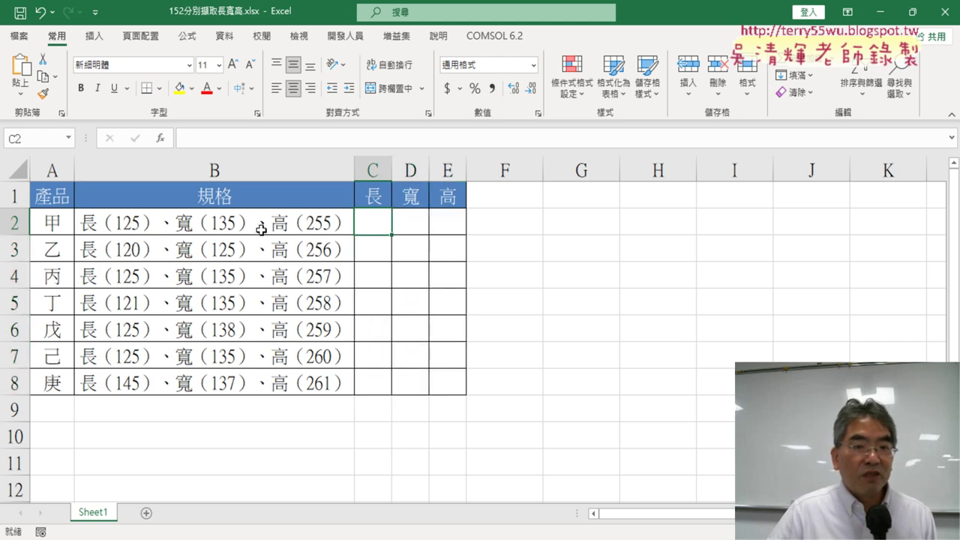
pyautogui.click(407, 226)
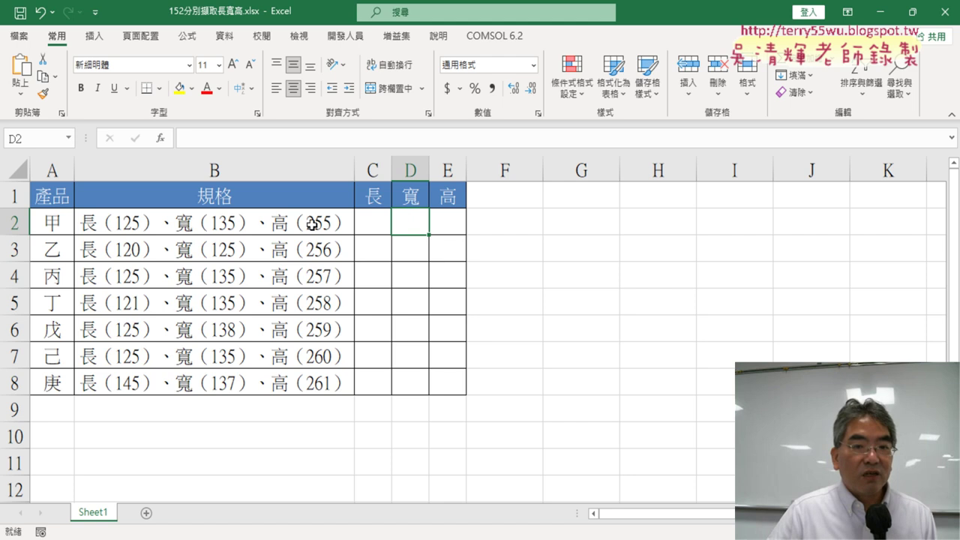
pyautogui.click(450, 222)
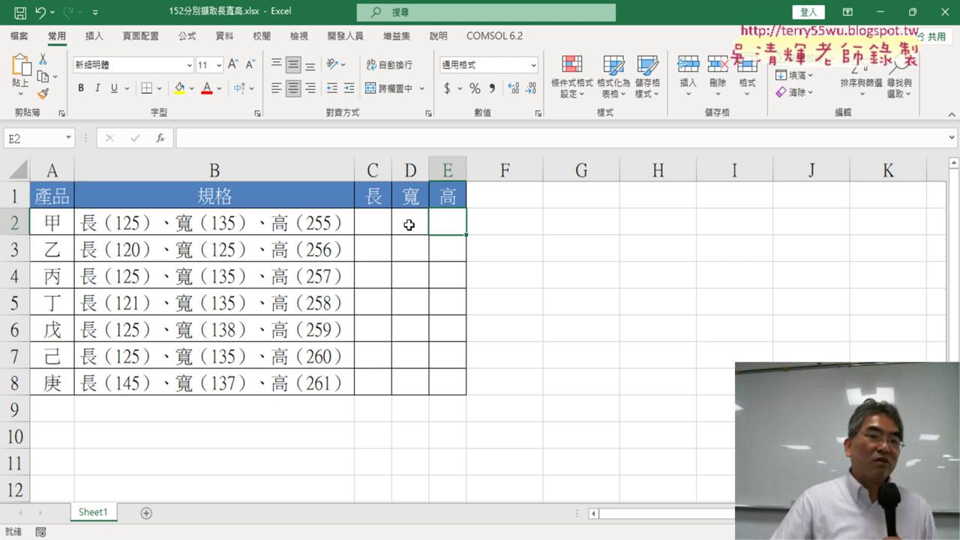
pyautogui.click(367, 221)
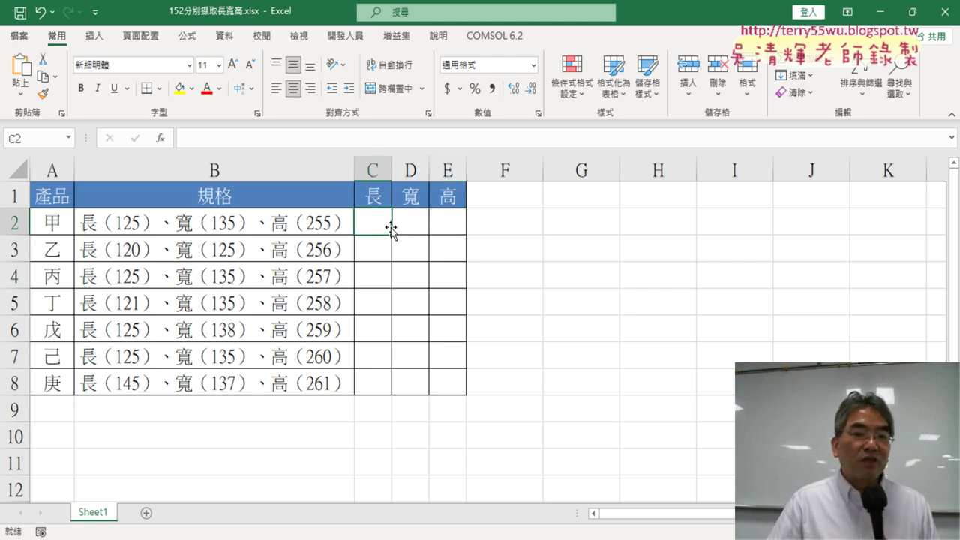
pyautogui.click(448, 226)
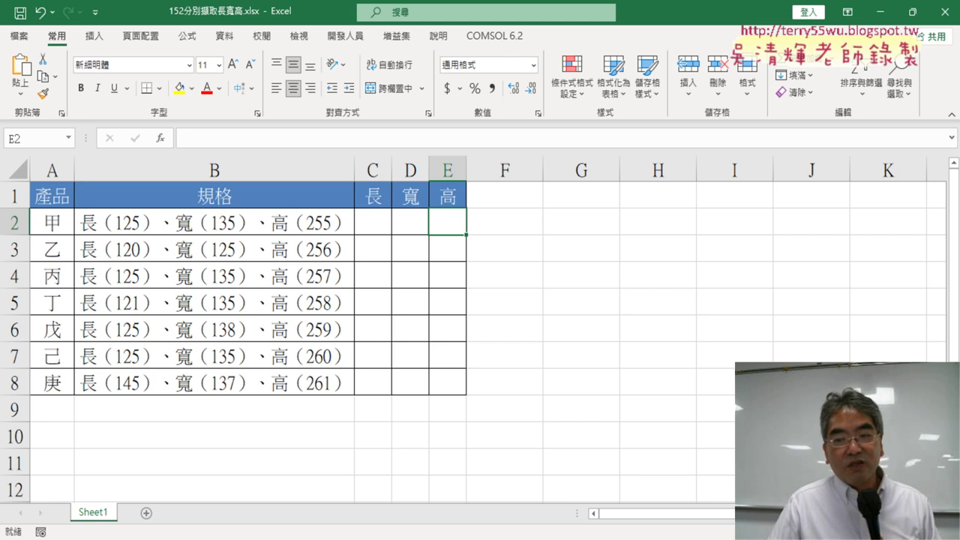
pyautogui.keyDown('ctrl'); pyautogui.scroll(1, 485, 261); pyautogui.keyUp('ctrl')
pyautogui.click(419, 231)
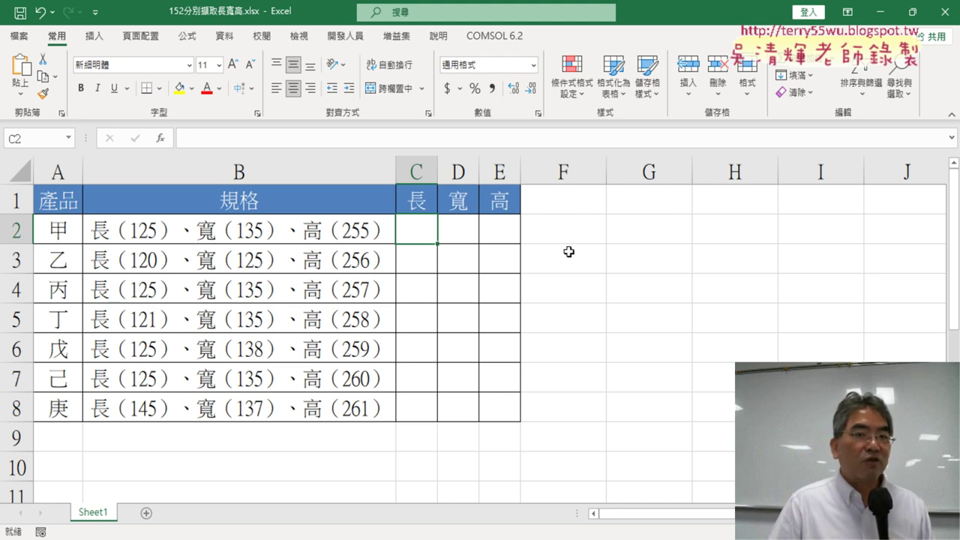
pyautogui.moveTo(421, 227); pyautogui.dragTo(481, 410)
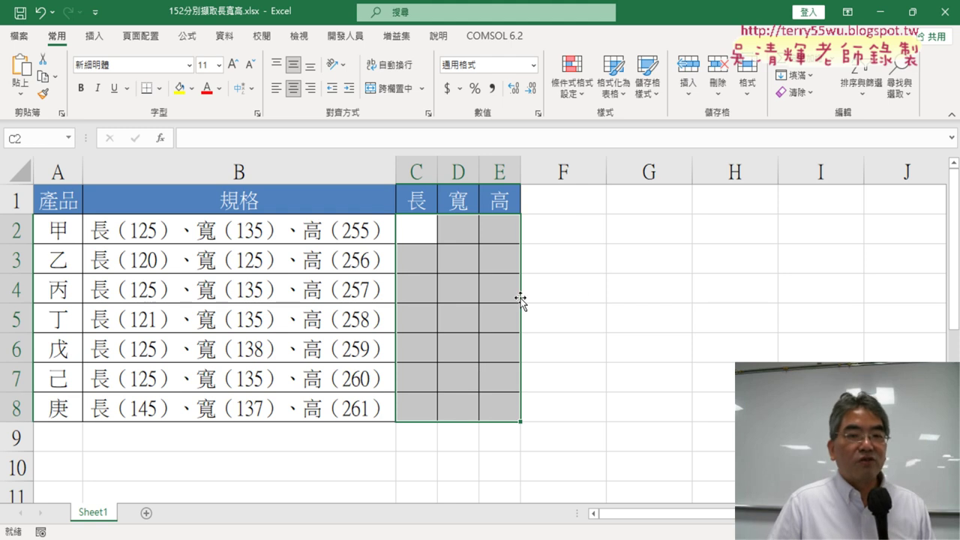
pyautogui.moveTo(422, 227); pyautogui.dragTo(510, 408)
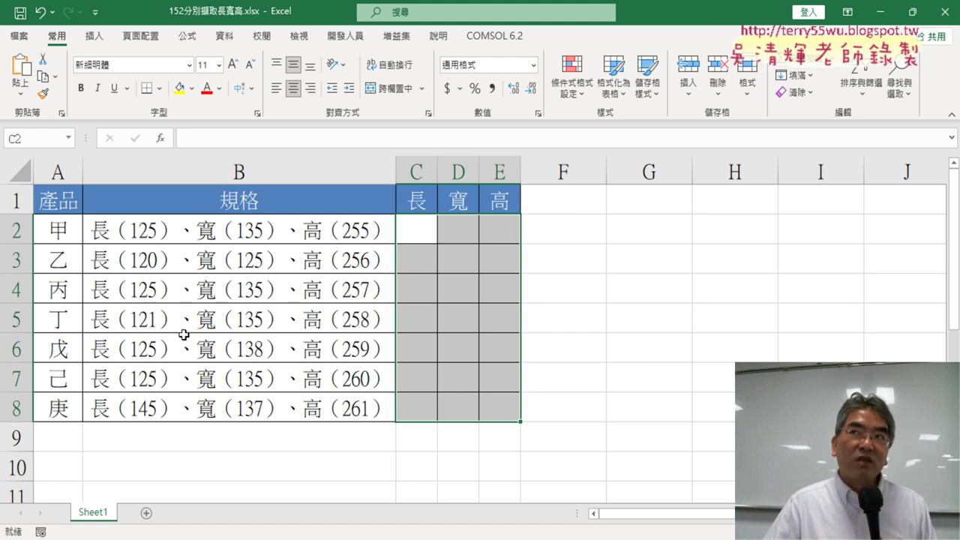
pyautogui.click(418, 231)
pyautogui.click(459, 234)
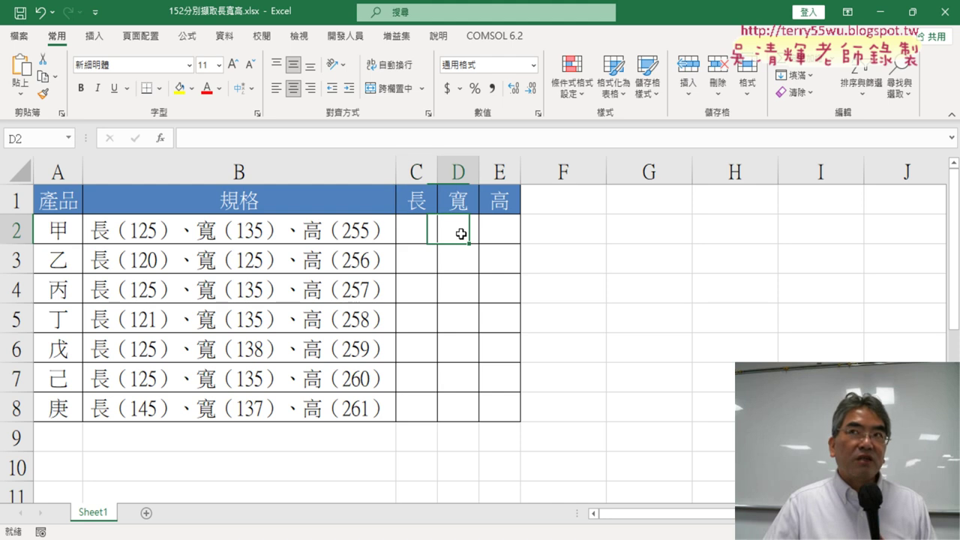
pyautogui.click(501, 235)
pyautogui.click(422, 233)
pyautogui.click(455, 234)
pyautogui.click(498, 236)
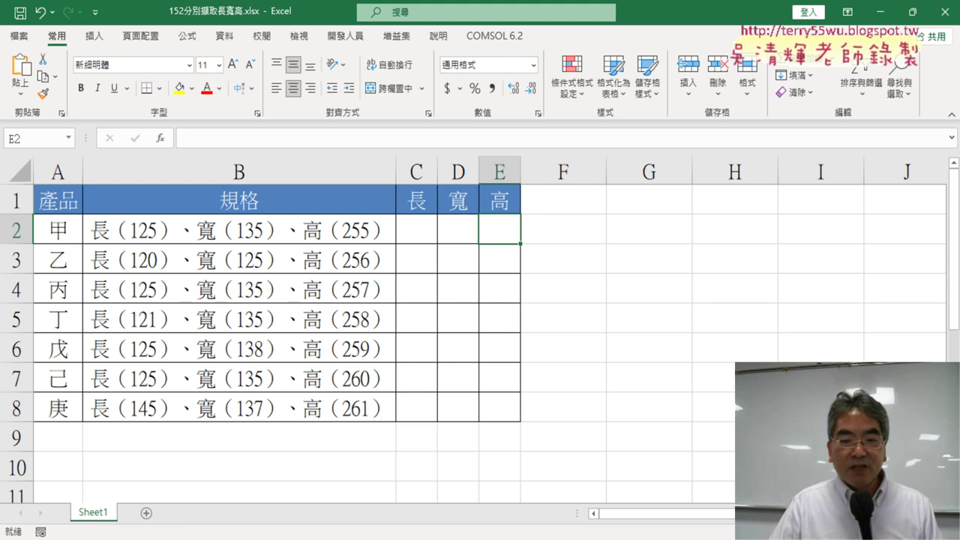
pyautogui.click(495, 539)
pyautogui.click(456, 508)
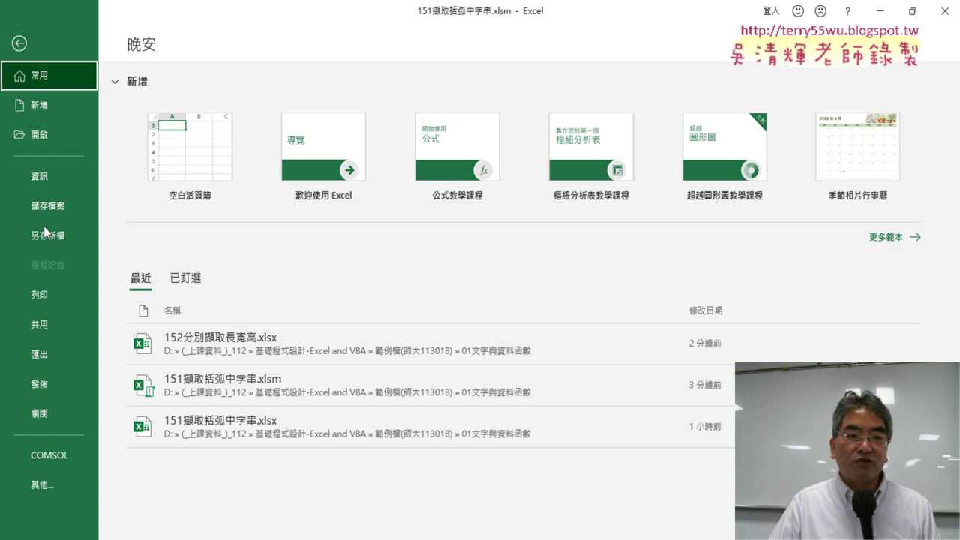
pyautogui.click(47, 234)
pyautogui.click(225, 258)
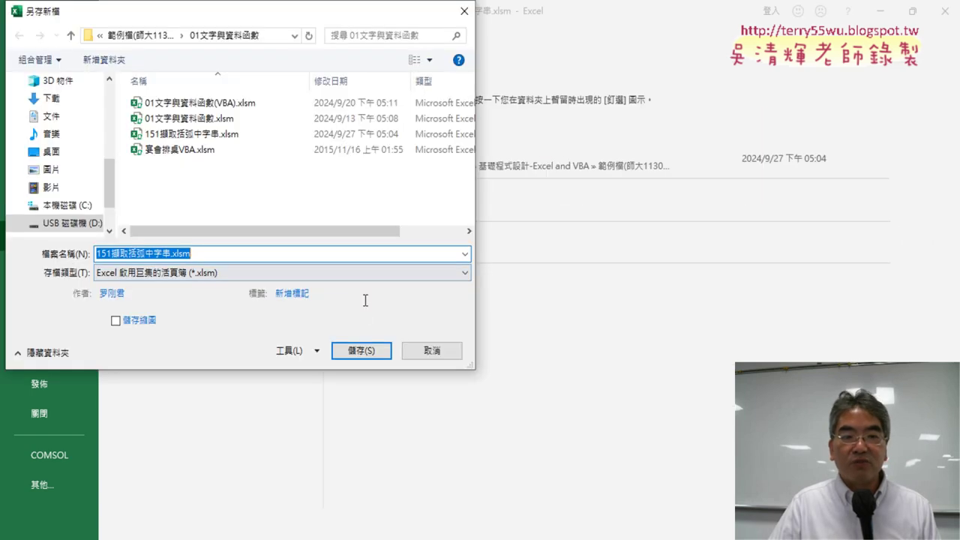
pyautogui.click(426, 349)
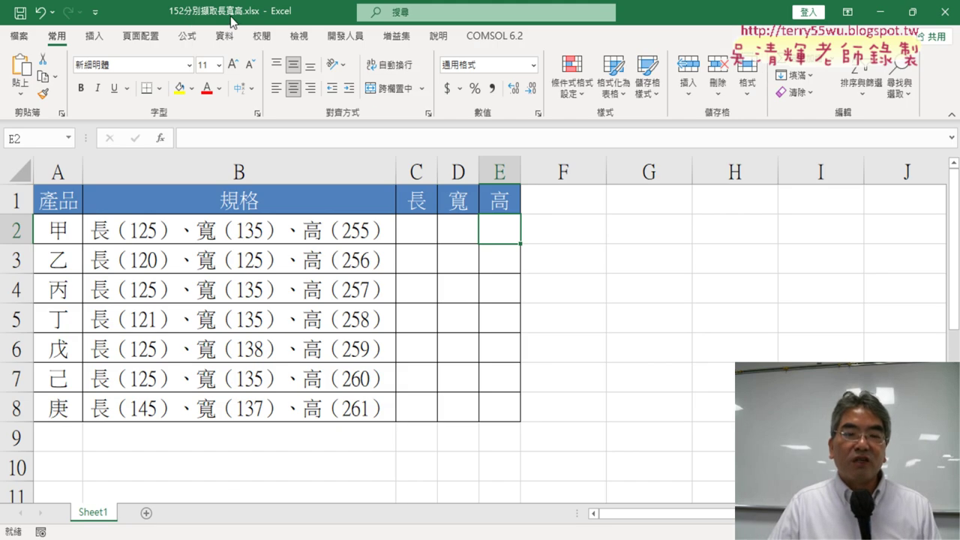
pyautogui.click(271, 168)
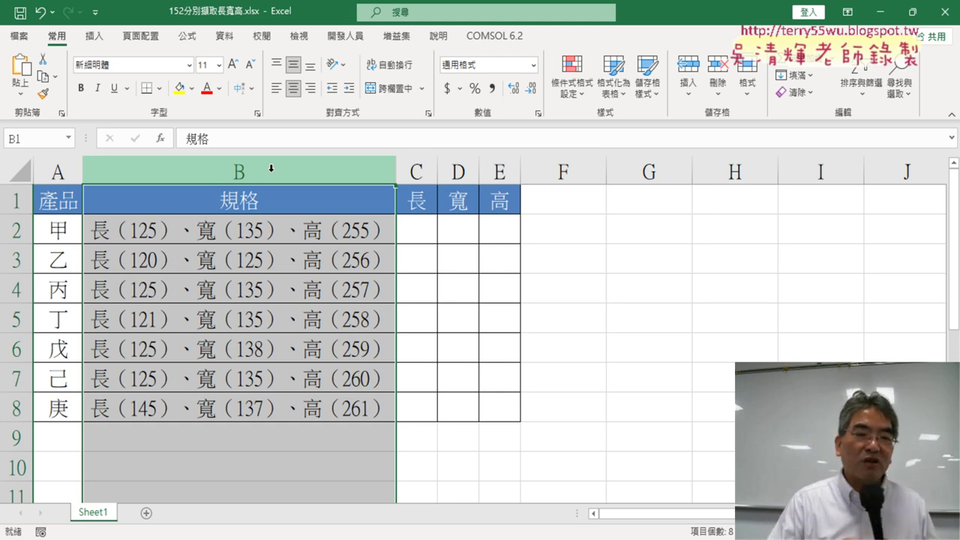
pyautogui.moveTo(419, 225); pyautogui.dragTo(508, 405)
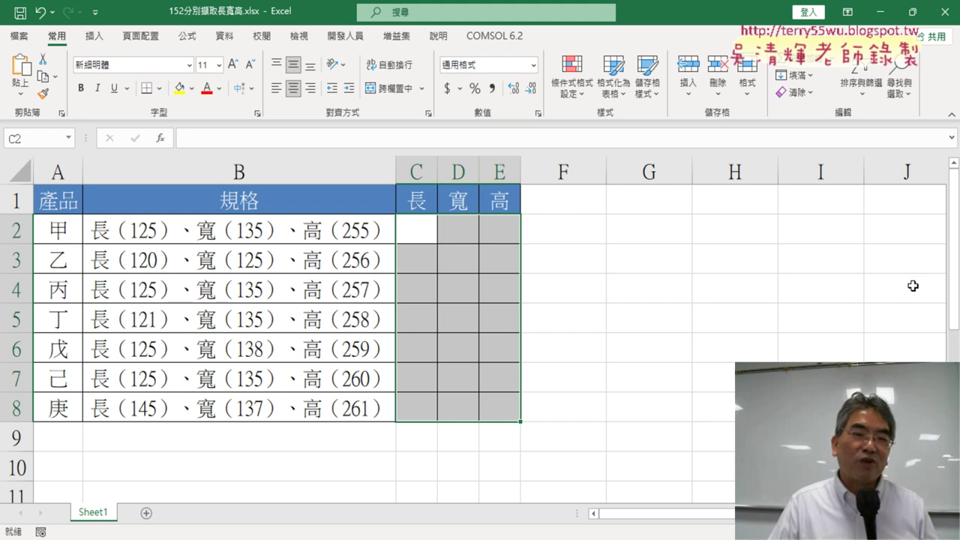
pyautogui.click(674, 300)
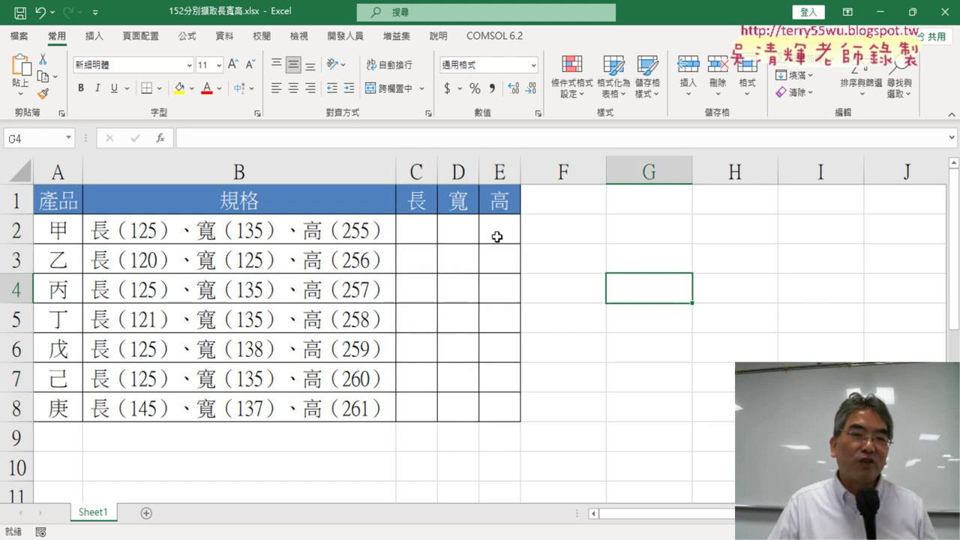
# Select the 規格 texts B2:B8 and launch 資料剖析 (Text to Columns) from the 資料 tab
pyautogui.click(229, 38)
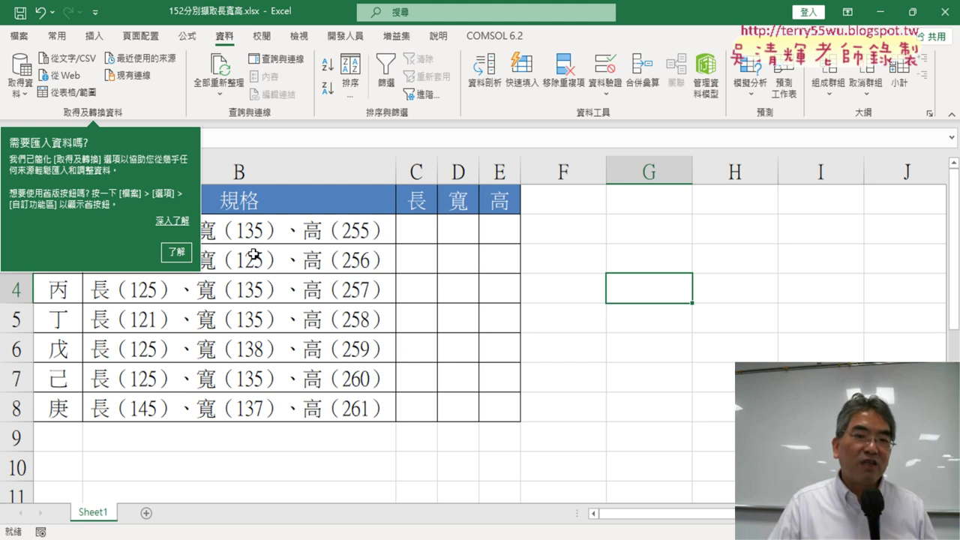
pyautogui.moveTo(276, 234); pyautogui.dragTo(321, 415)
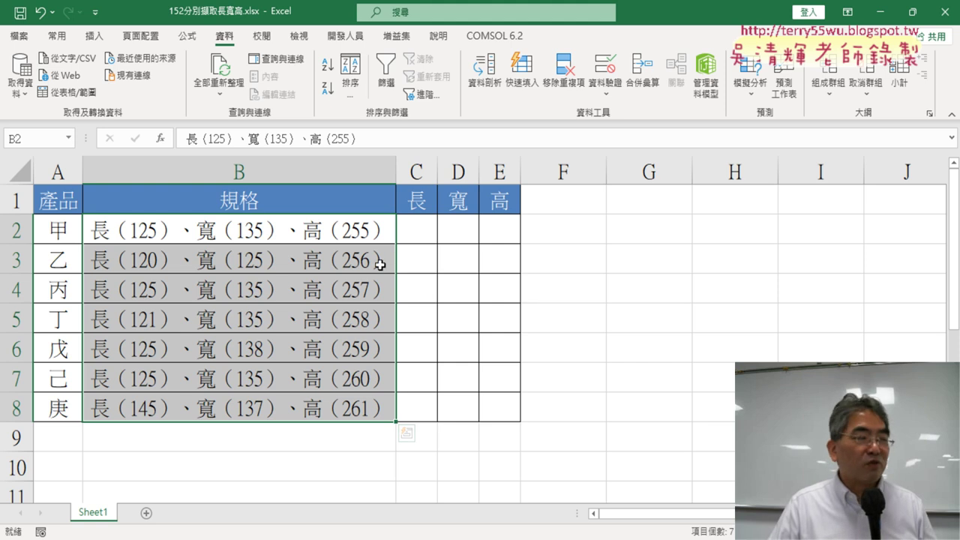
pyautogui.click(267, 229)
pyautogui.moveTo(267, 229); pyautogui.dragTo(259, 405)
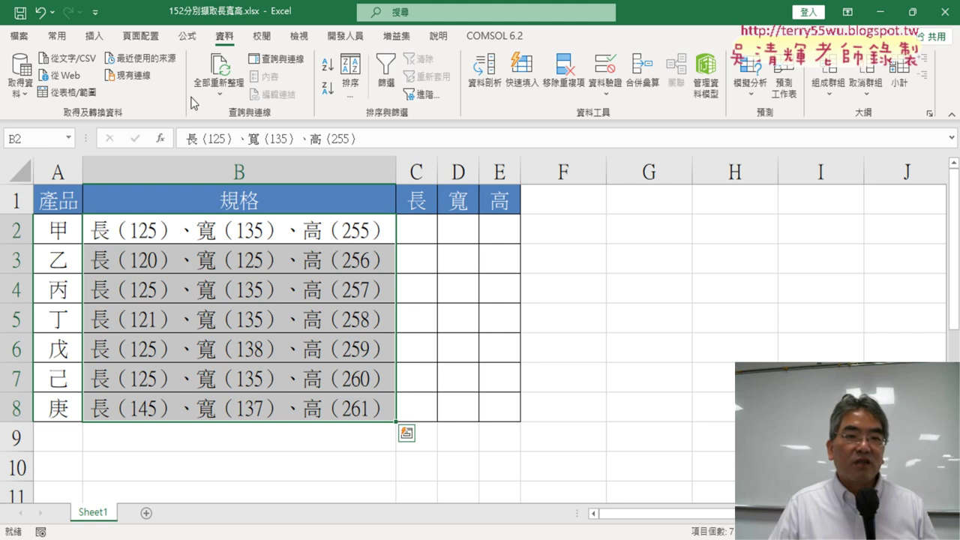
pyautogui.click(20, 36)
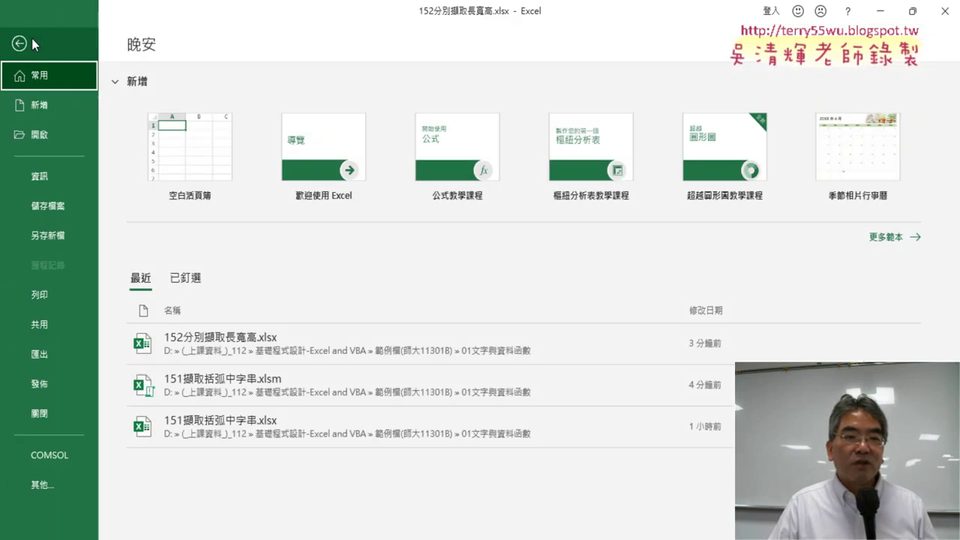
pyautogui.click(27, 42)
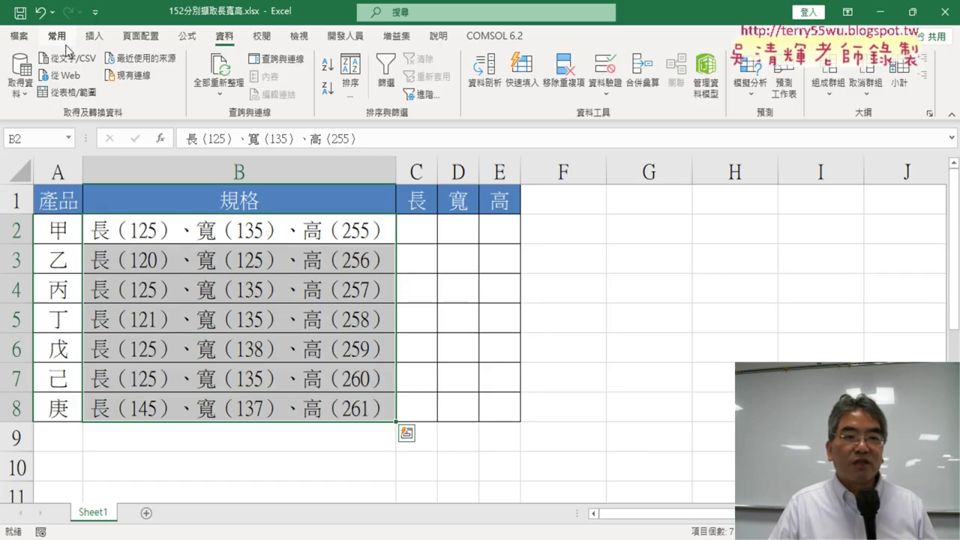
pyautogui.click(223, 37)
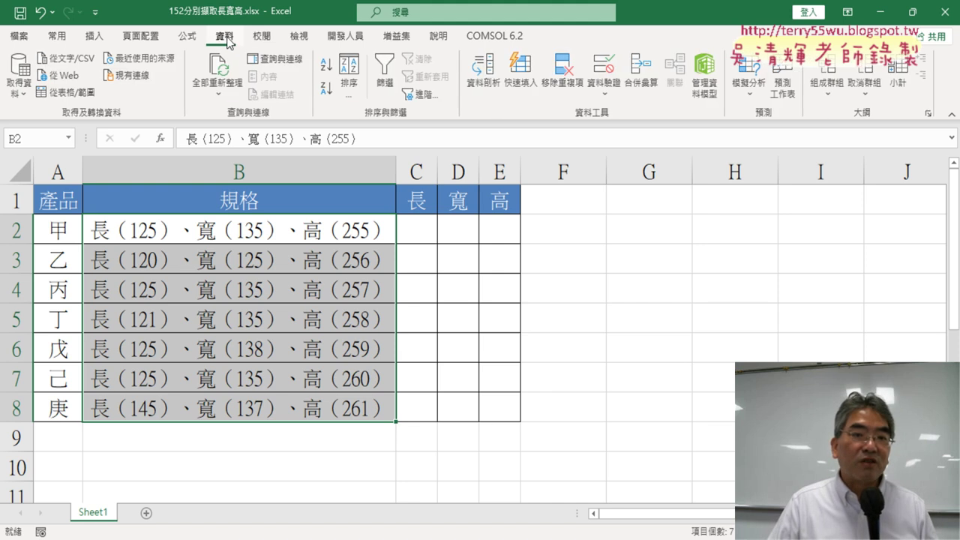
pyautogui.click(480, 87)
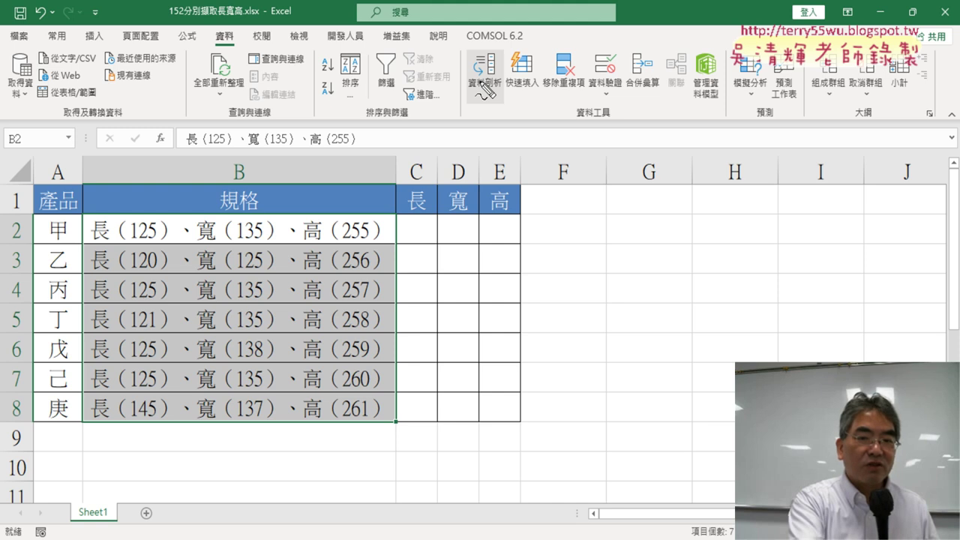
pyautogui.moveTo(229, 30); pyautogui.dragTo(248, 53)
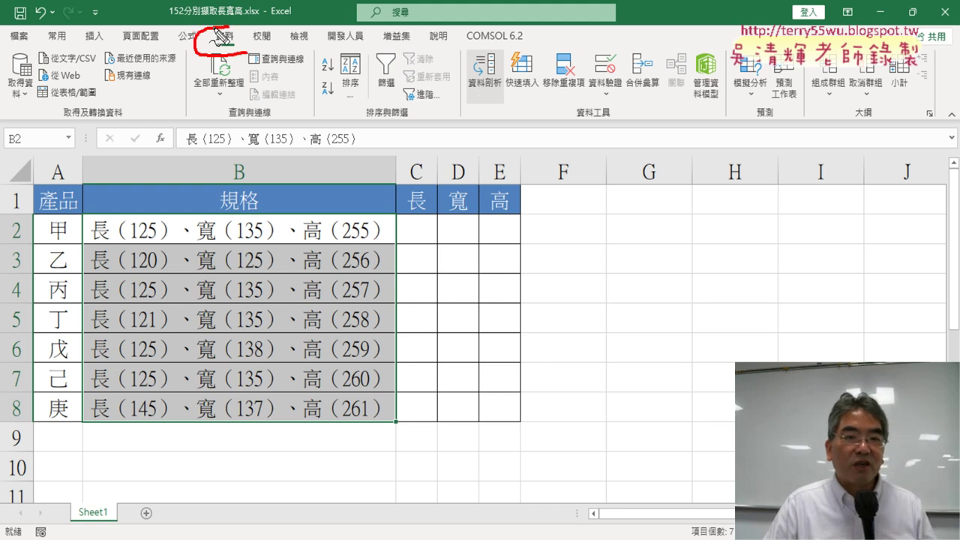
pyautogui.moveTo(492, 52); pyautogui.dragTo(506, 64)
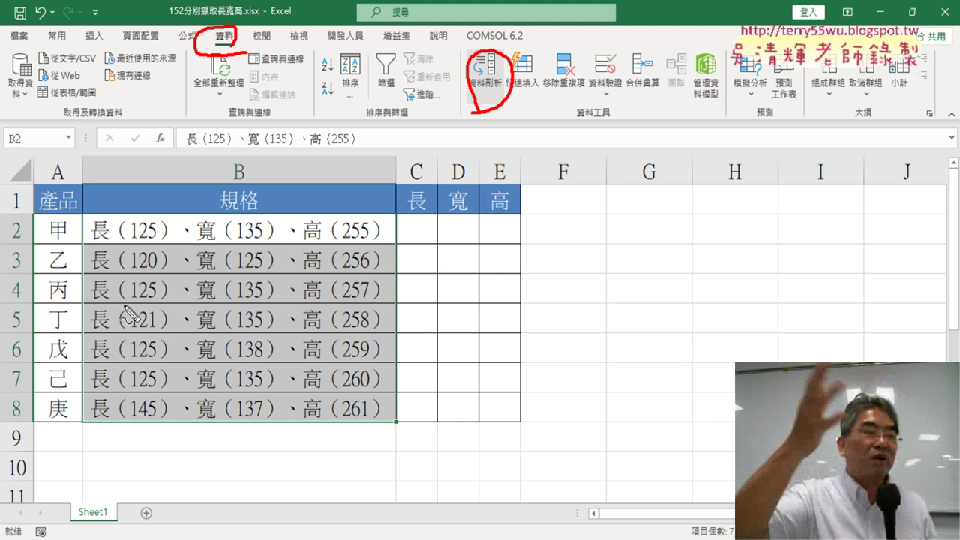
# Reopen the Text to Columns wizard for B2:B8 and choose Fixed width splitting
pyautogui.press('Escape')
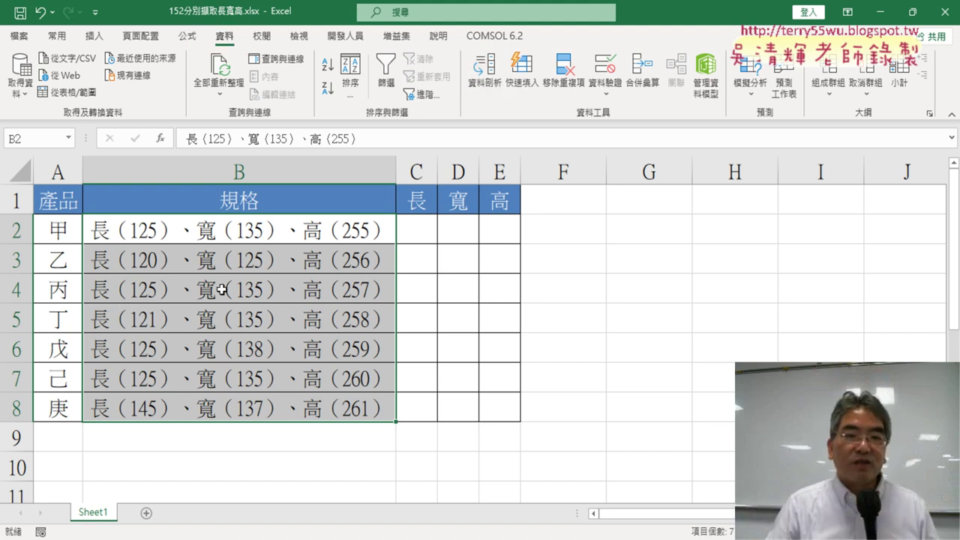
pyautogui.click(484, 71)
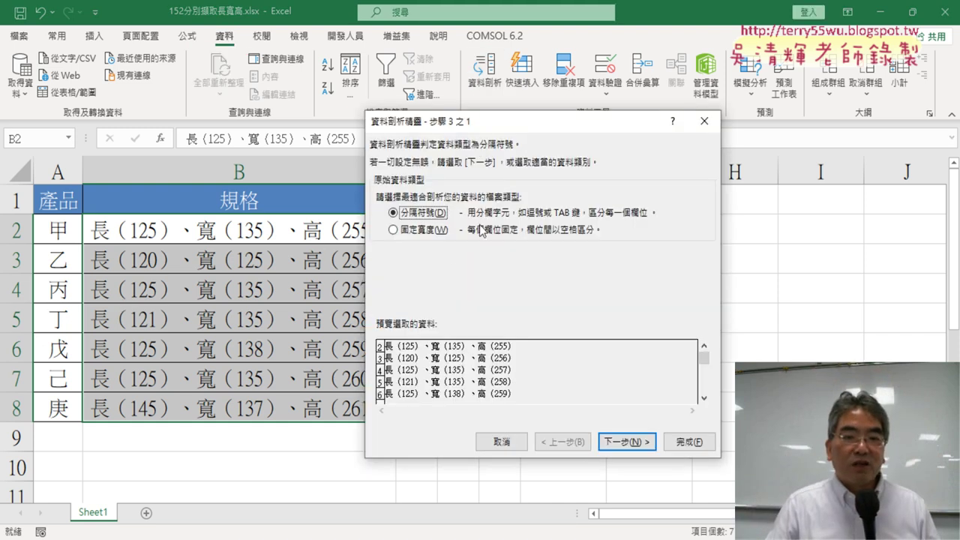
pyautogui.click(423, 229)
pyautogui.click(633, 449)
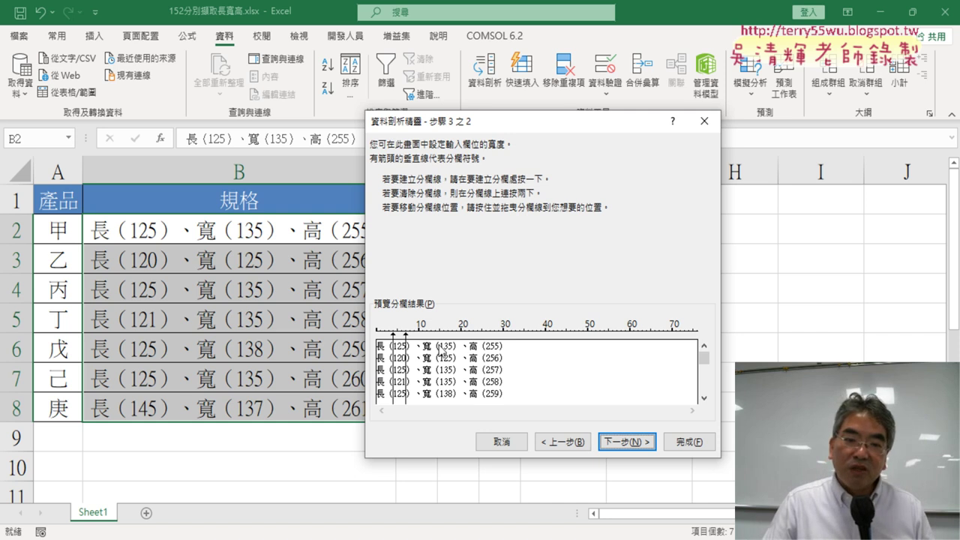
# Add break lines around the width and height numbers, with one placed just before 255
pyautogui.click(440, 334)
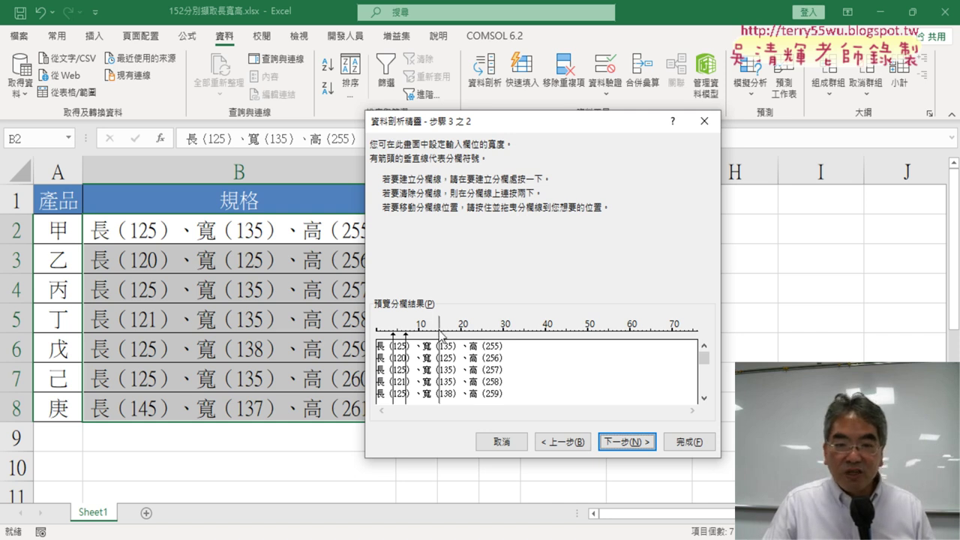
pyautogui.click(453, 334)
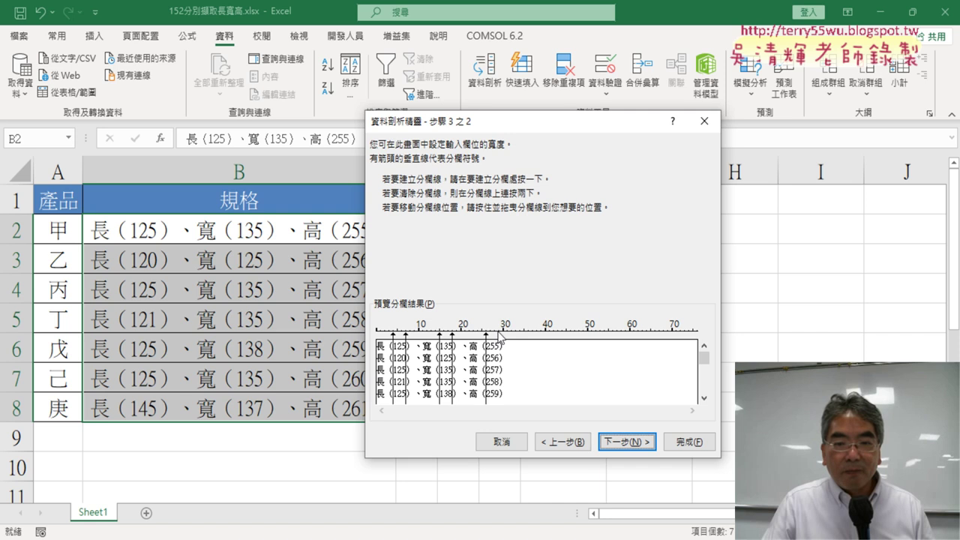
pyautogui.click(499, 334)
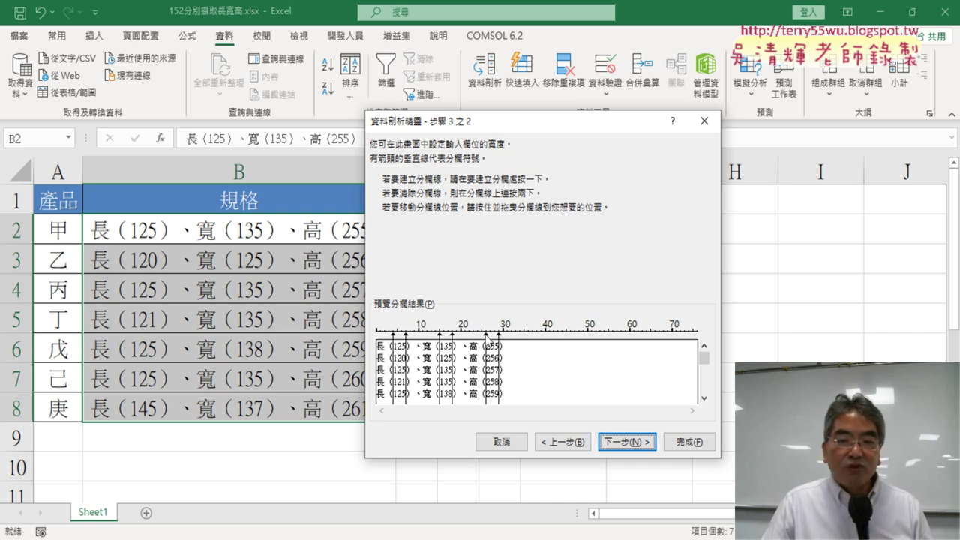
pyautogui.moveTo(486, 341); pyautogui.dragTo(478, 341)
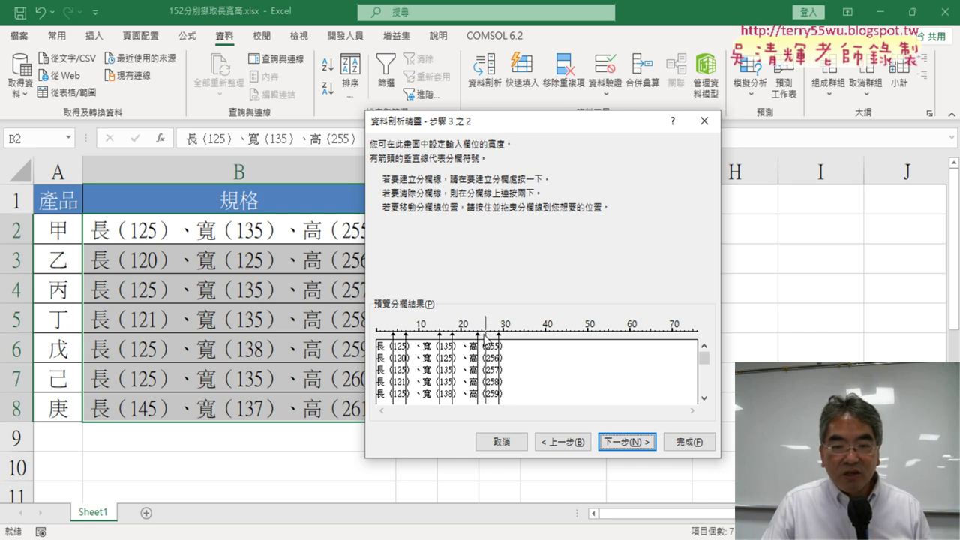
pyautogui.moveTo(478, 342); pyautogui.dragTo(486, 343)
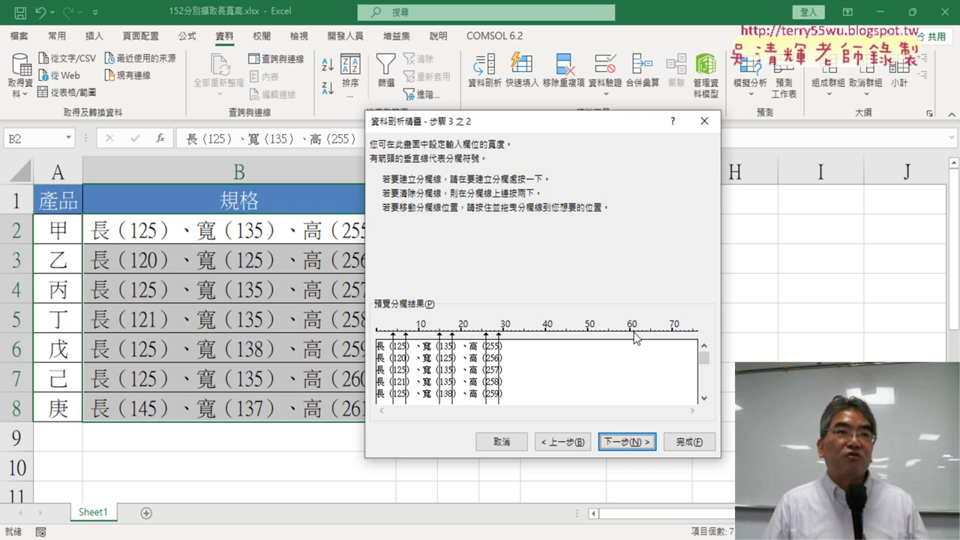
# Set the 長, 寬, 高 label pieces and the trailing bracket piece to Do not import column
pyautogui.click(634, 440)
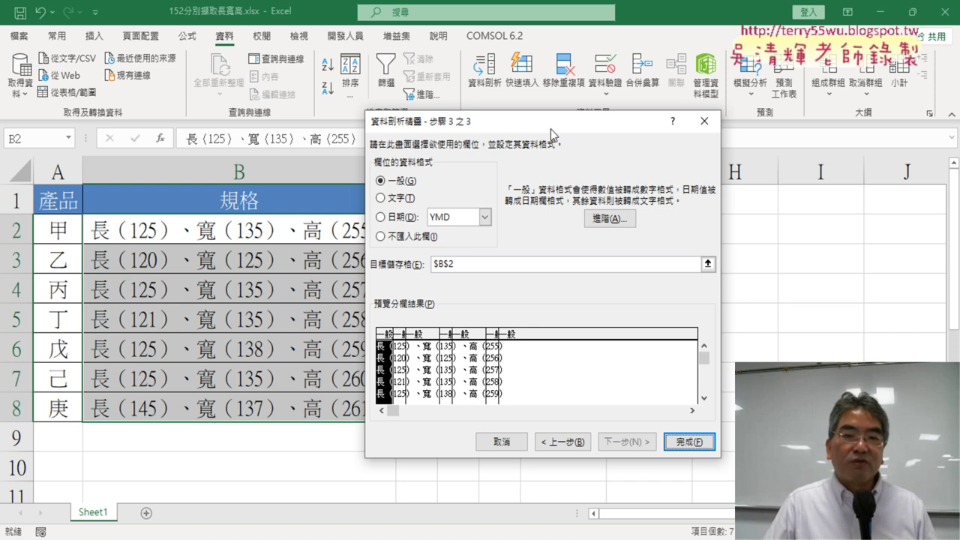
pyautogui.moveTo(551, 121); pyautogui.dragTo(753, 81)
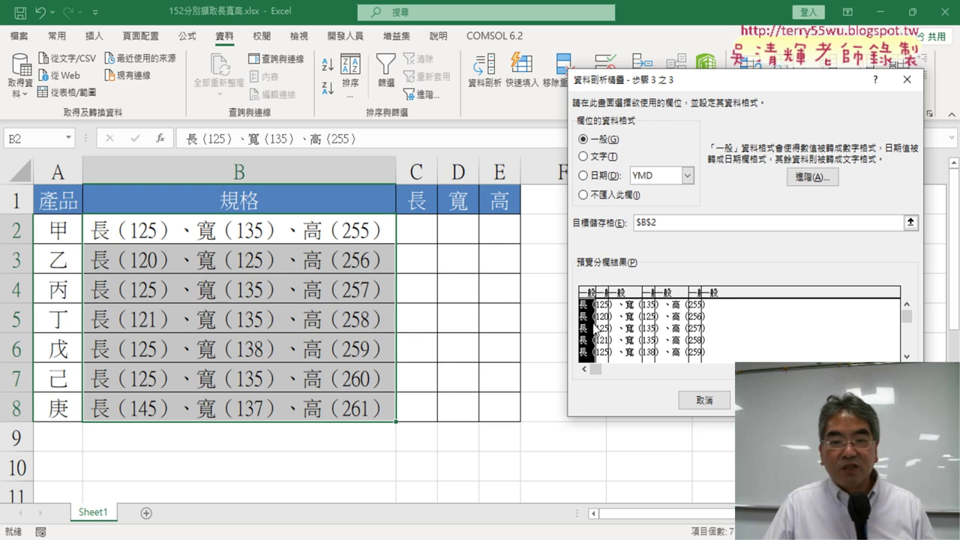
pyautogui.click(588, 196)
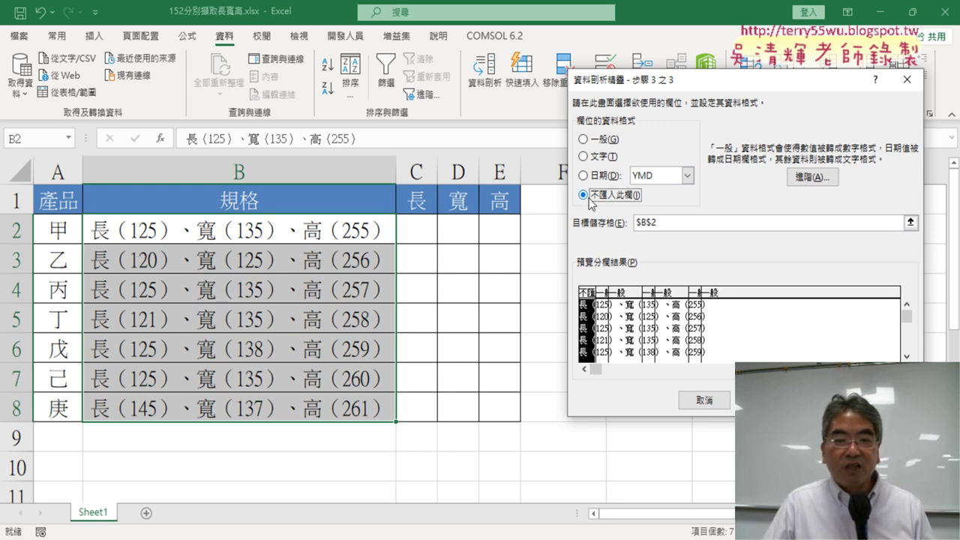
pyautogui.click(620, 314)
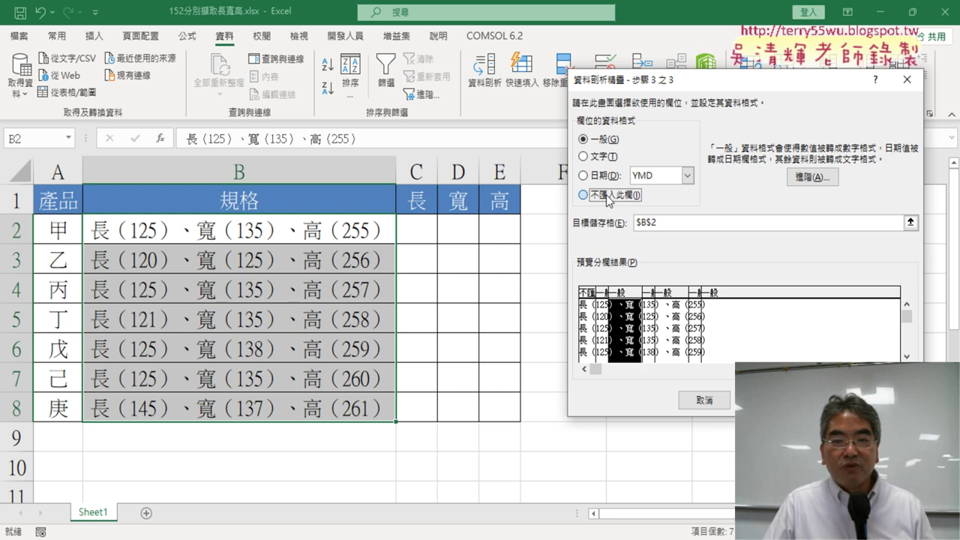
pyautogui.click(609, 196)
pyautogui.click(601, 315)
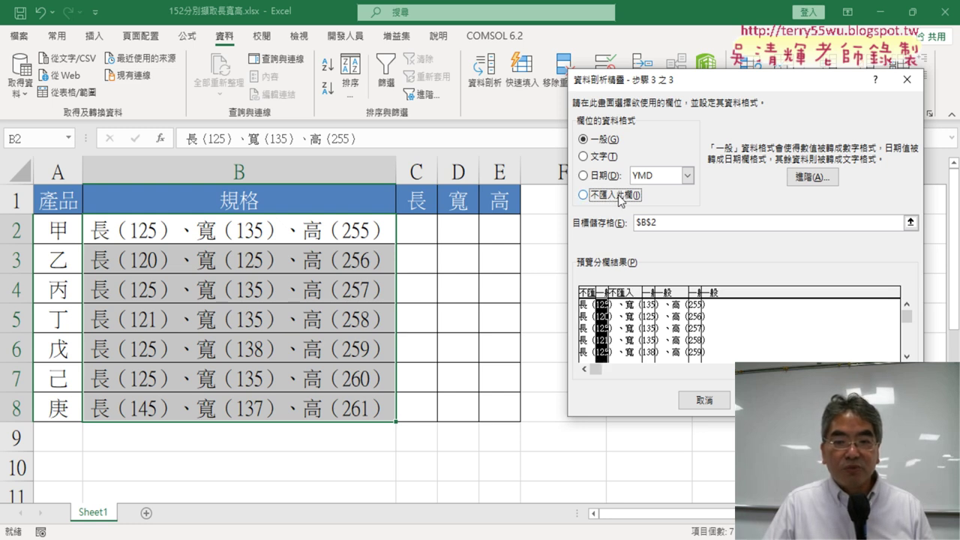
pyautogui.click(629, 324)
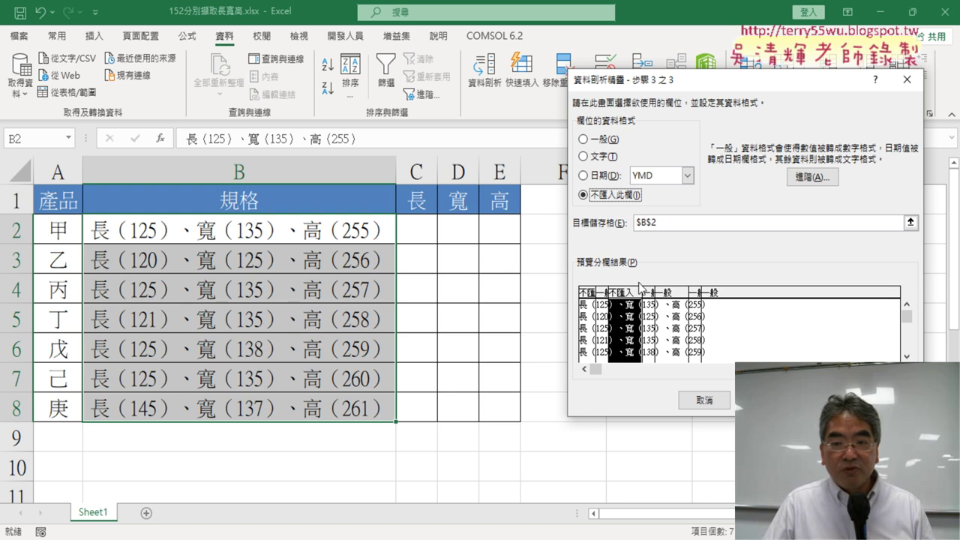
pyautogui.click(682, 320)
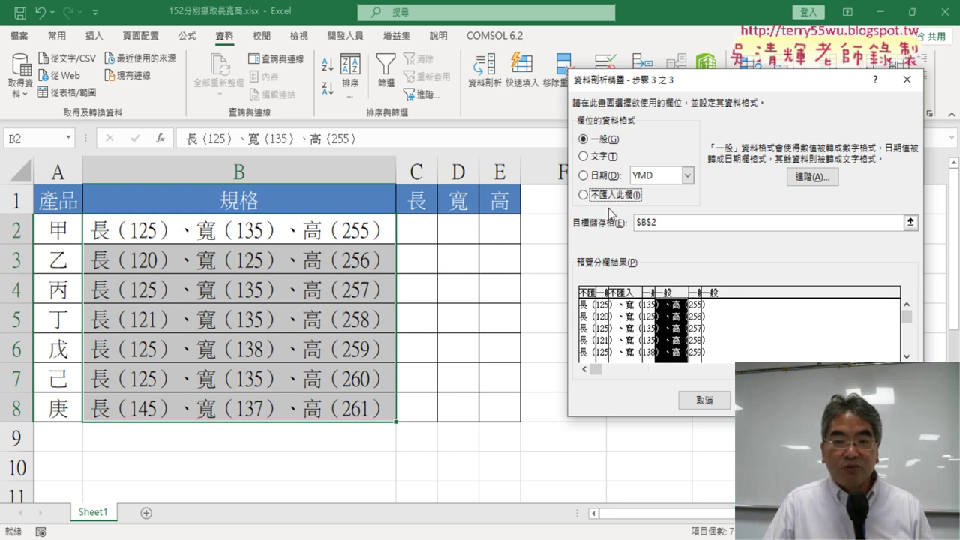
pyautogui.click(611, 196)
pyautogui.click(725, 330)
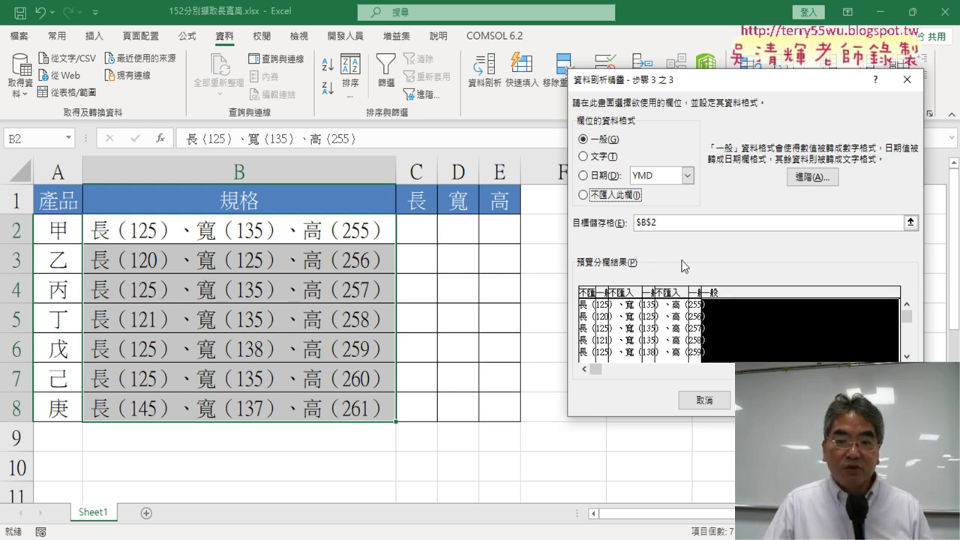
pyautogui.click(613, 196)
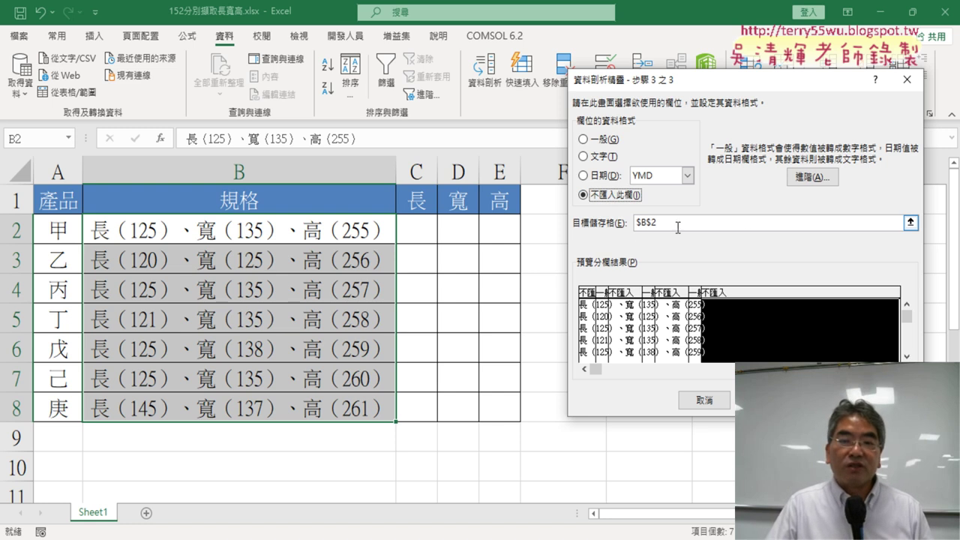
# Set the destination to $C$2 and finish the split
pyautogui.click(639, 225)
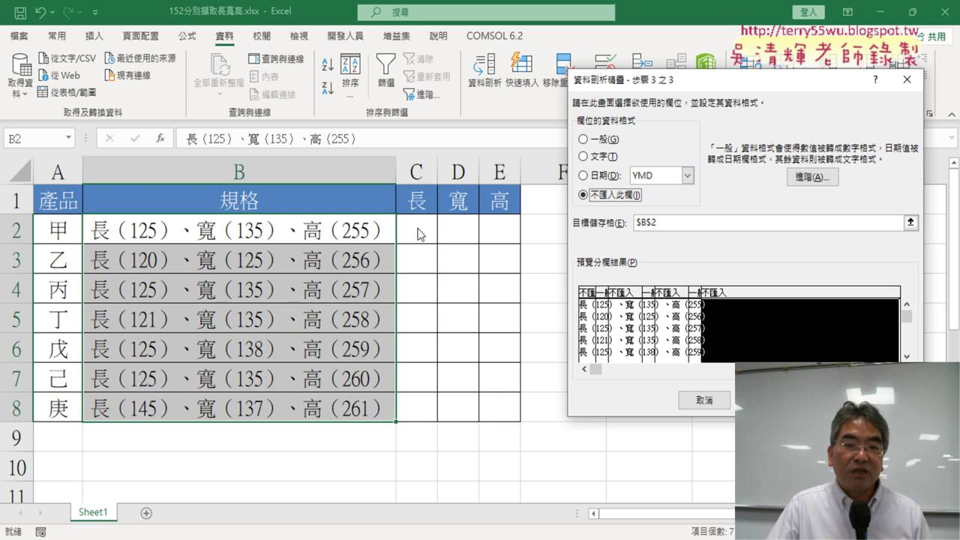
pyautogui.moveTo(673, 222); pyautogui.dragTo(635, 223)
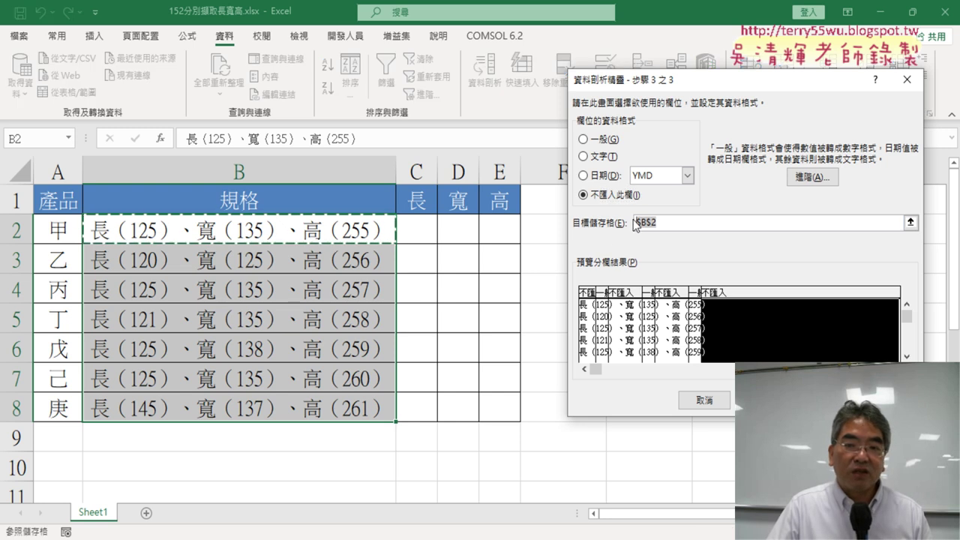
pyautogui.click(417, 235)
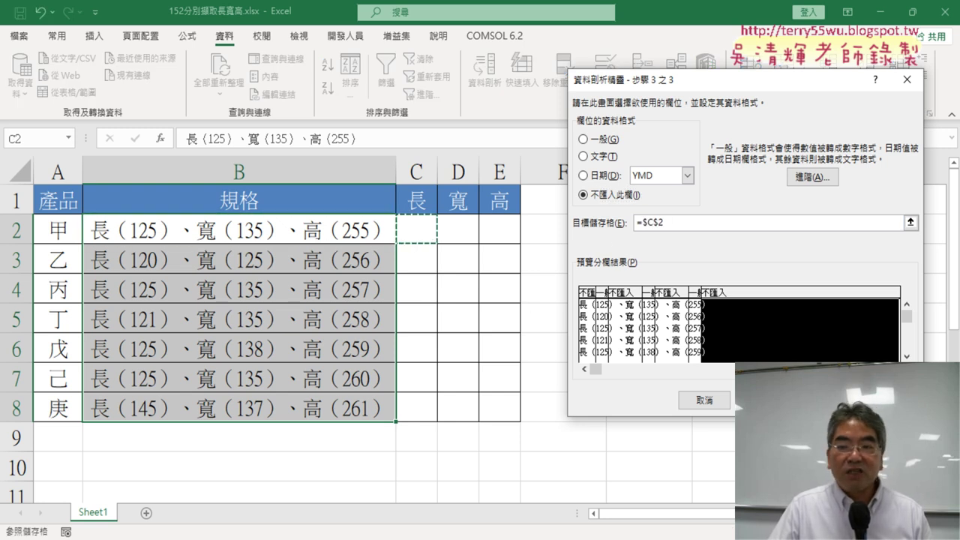
pyautogui.press('Return')
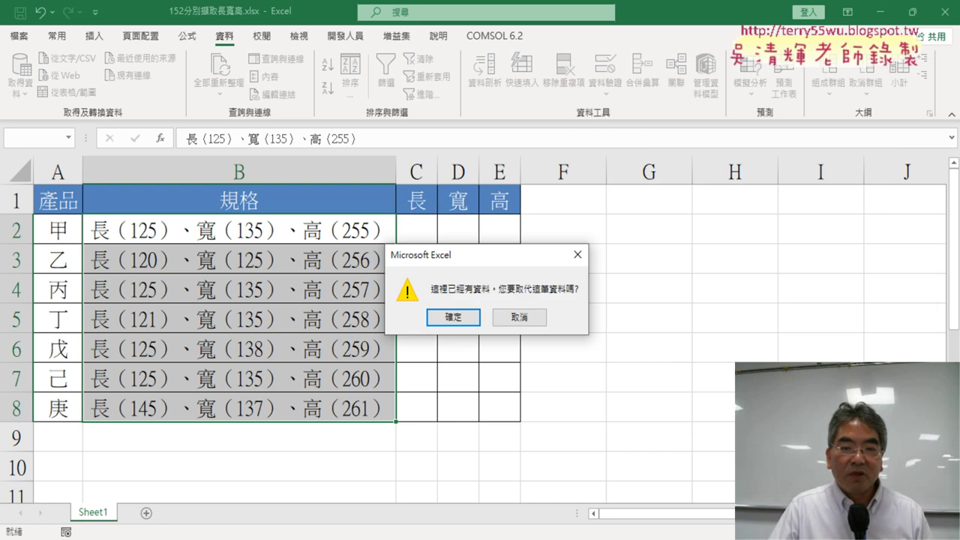
# Accept replacing existing cells so C2:E8 receive the split numbers, then select them
pyautogui.click(453, 318)
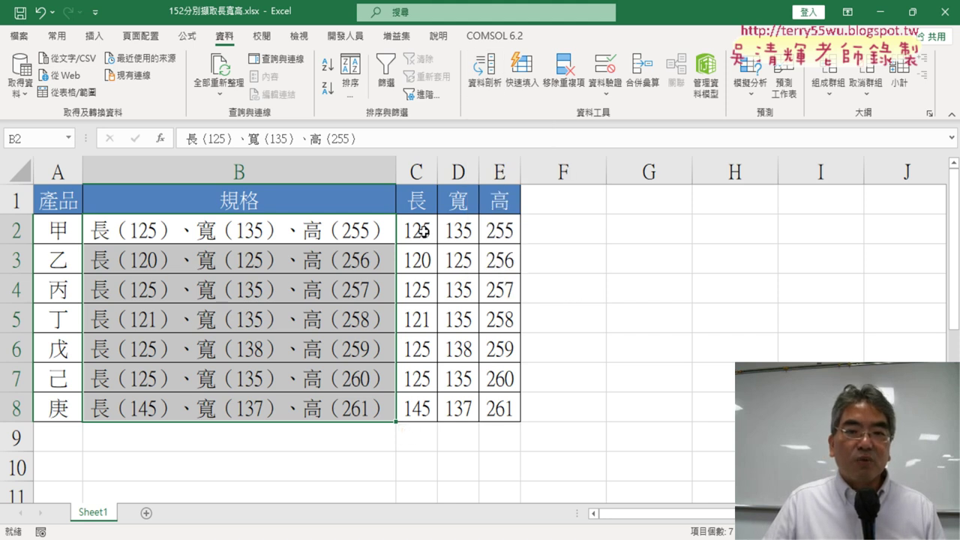
pyautogui.moveTo(417, 229); pyautogui.dragTo(500, 404)
# Delete the split numbers from C2:E8 and reselect the 規格 cells B2:B8
pyautogui.press('Delete')
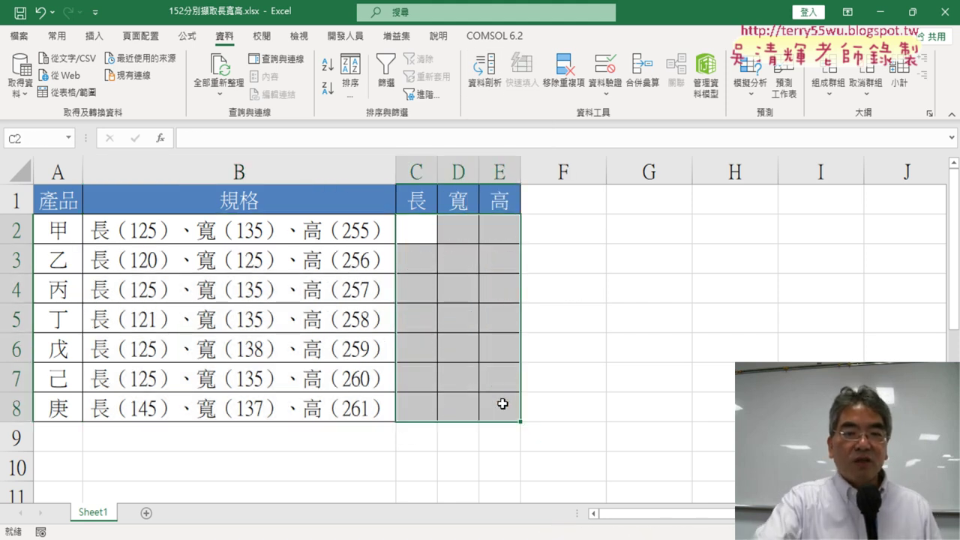
pyautogui.moveTo(262, 232); pyautogui.dragTo(237, 413)
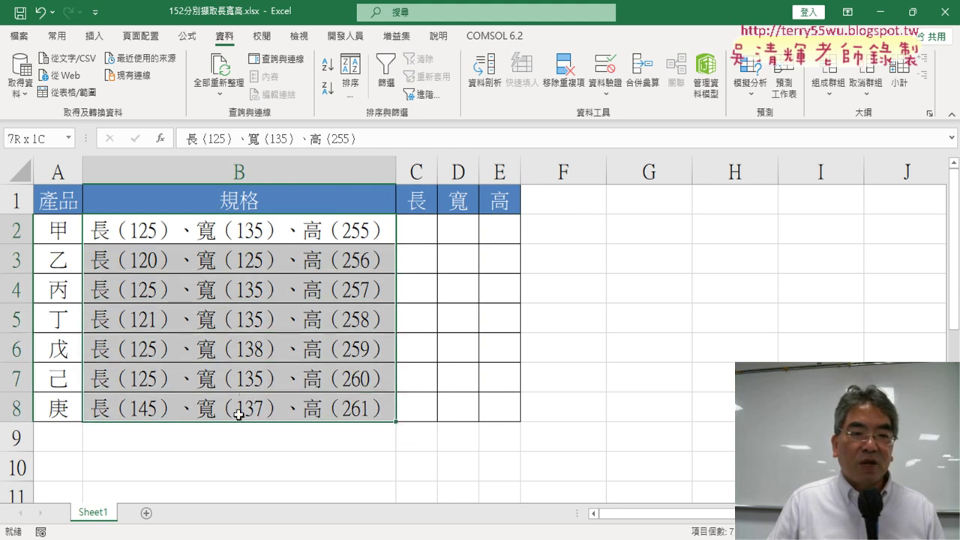
pyautogui.click(245, 232)
pyautogui.moveTo(245, 232); pyautogui.dragTo(246, 410)
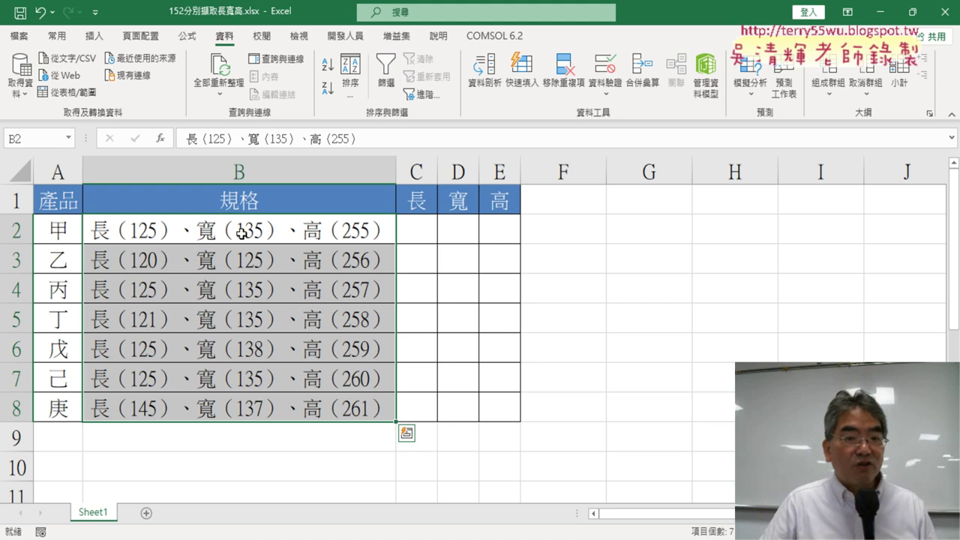
pyautogui.moveTo(248, 232)
pyautogui.mouseDown()
pyautogui.moveTo(237, 422)
pyautogui.moveTo(245, 425)
pyautogui.mouseUp()
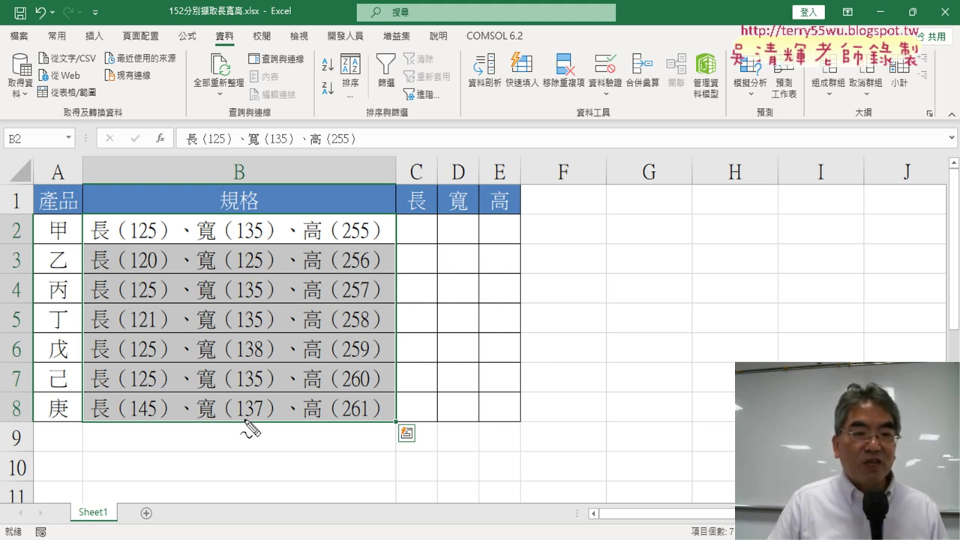
pyautogui.moveTo(81, 216); pyautogui.dragTo(73, 418)
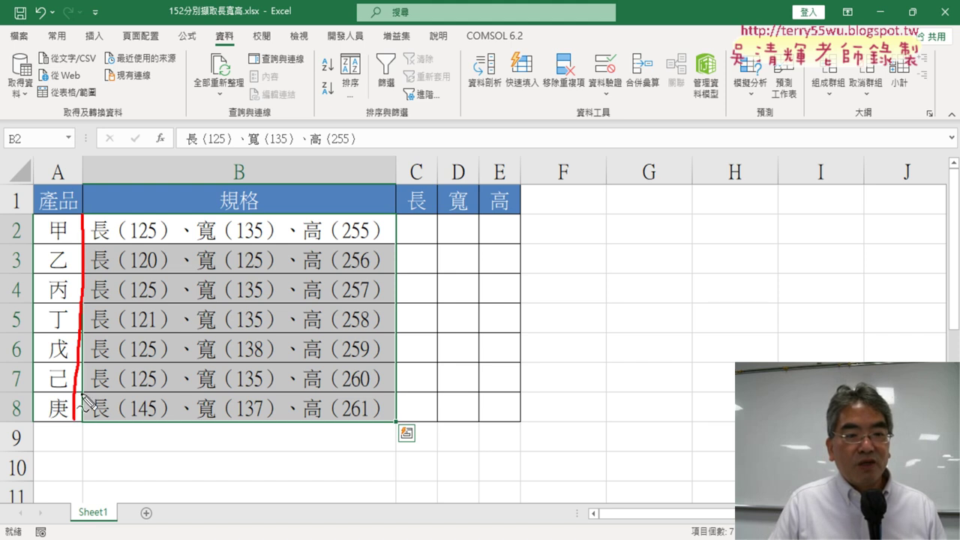
pyautogui.moveTo(98, 225); pyautogui.dragTo(60, 437)
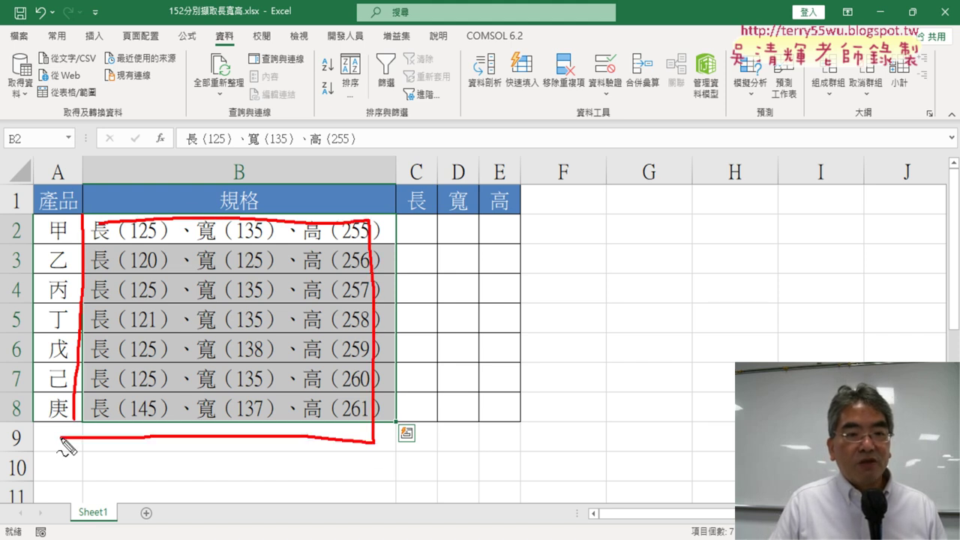
pyautogui.moveTo(201, 41); pyautogui.dragTo(233, 54)
pyautogui.moveTo(507, 105); pyautogui.dragTo(516, 116)
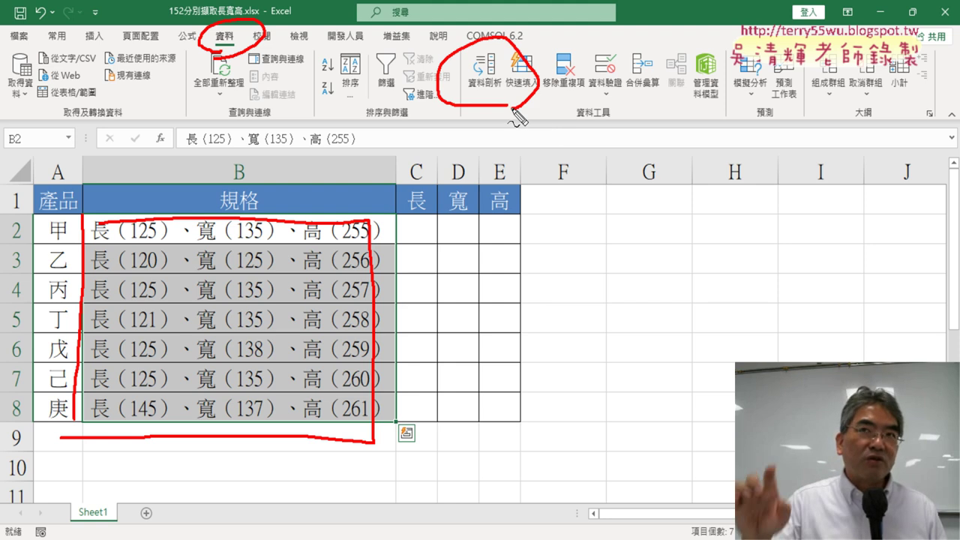
pyautogui.press('Escape')
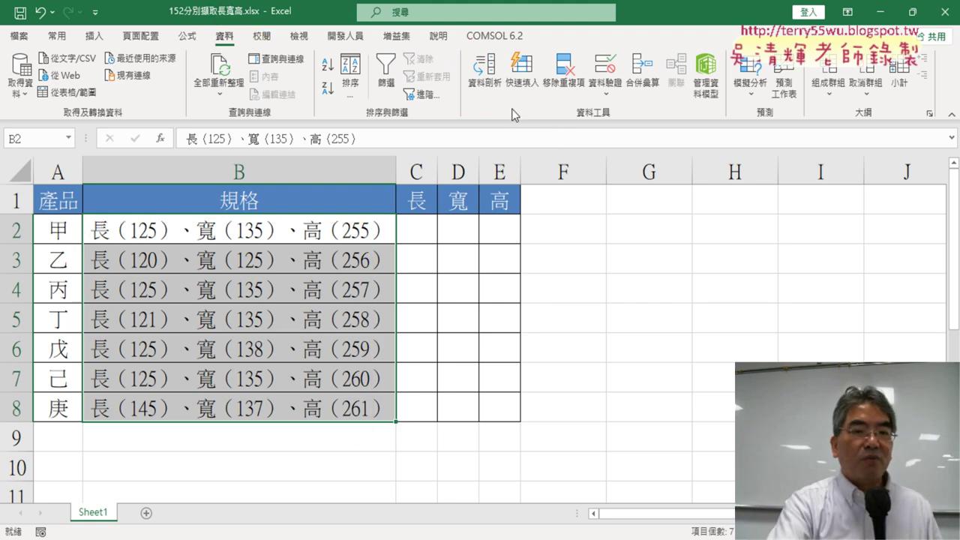